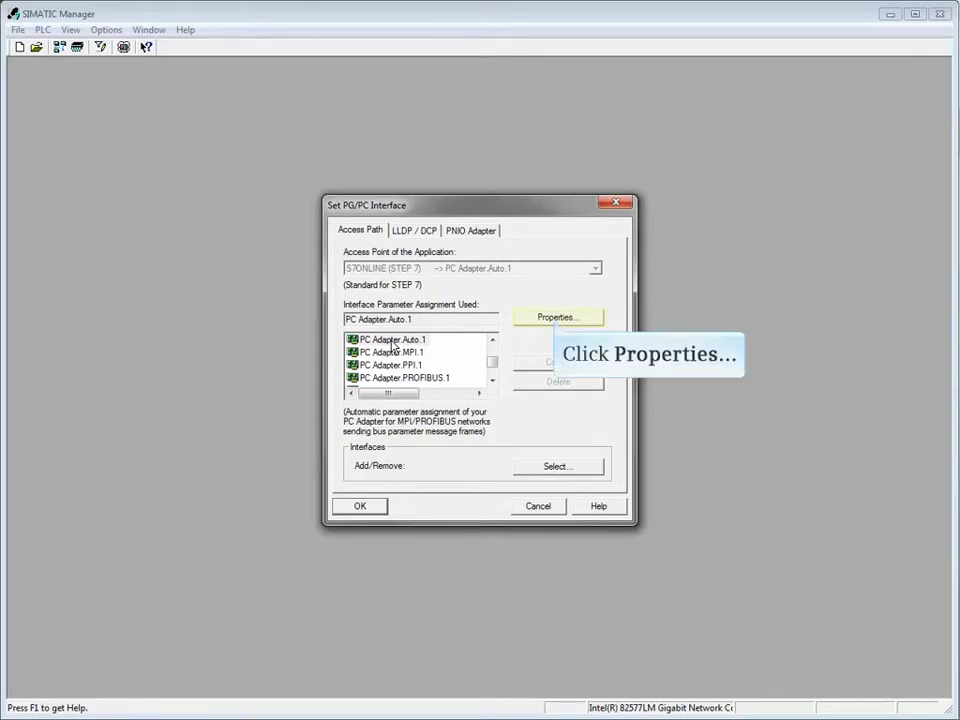
# Open PC Adapter.Auto.1's properties, showing station address 0 and timeout 30.
pyautogui.click(555, 320)
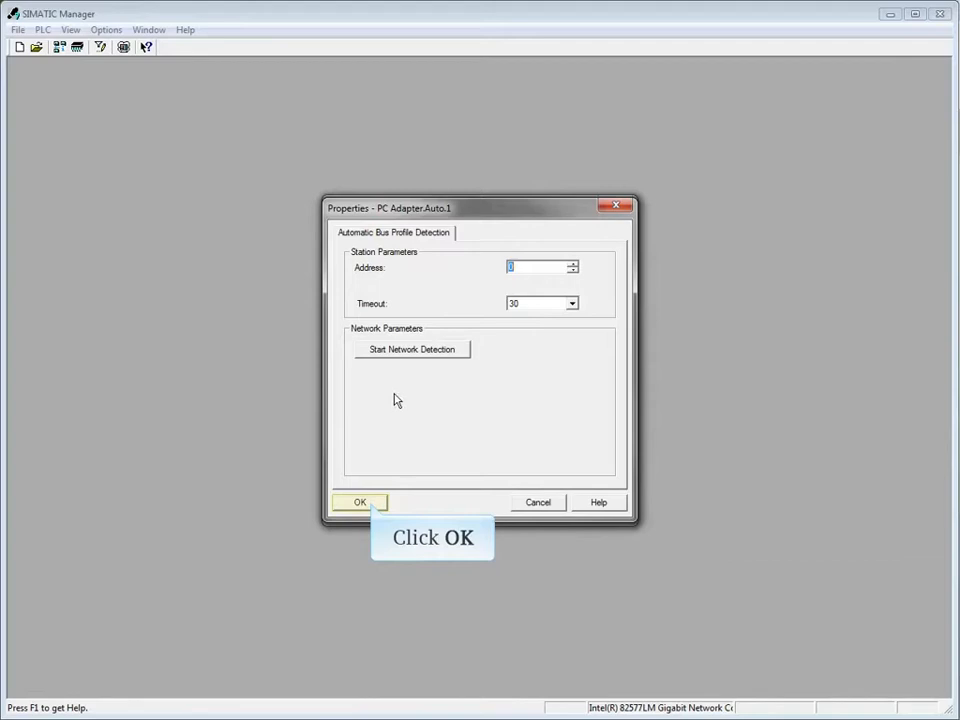
# Confirm PC Adapter.Auto.1 as the access path and list accessible nodes (PROFIBUS node 2).
pyautogui.click(370, 504)
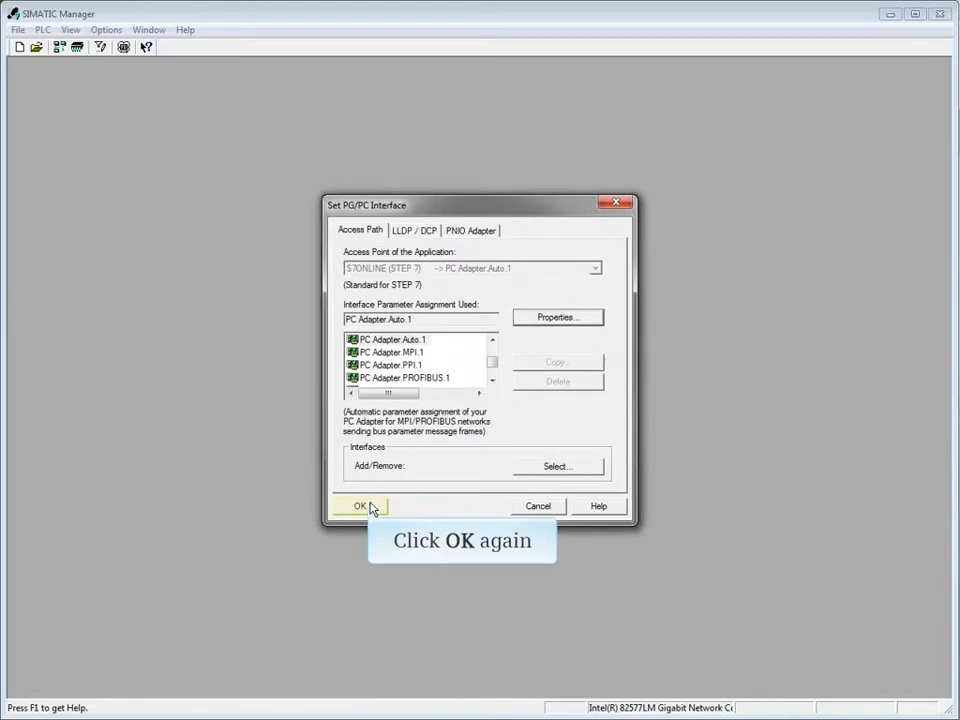
pyautogui.click(370, 509)
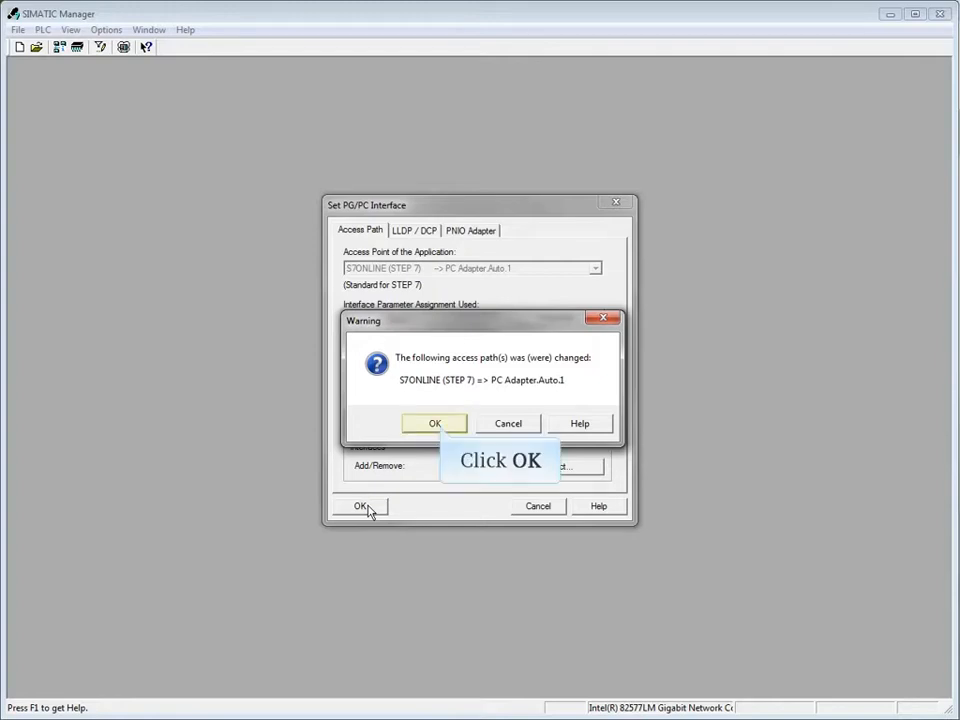
pyautogui.click(438, 423)
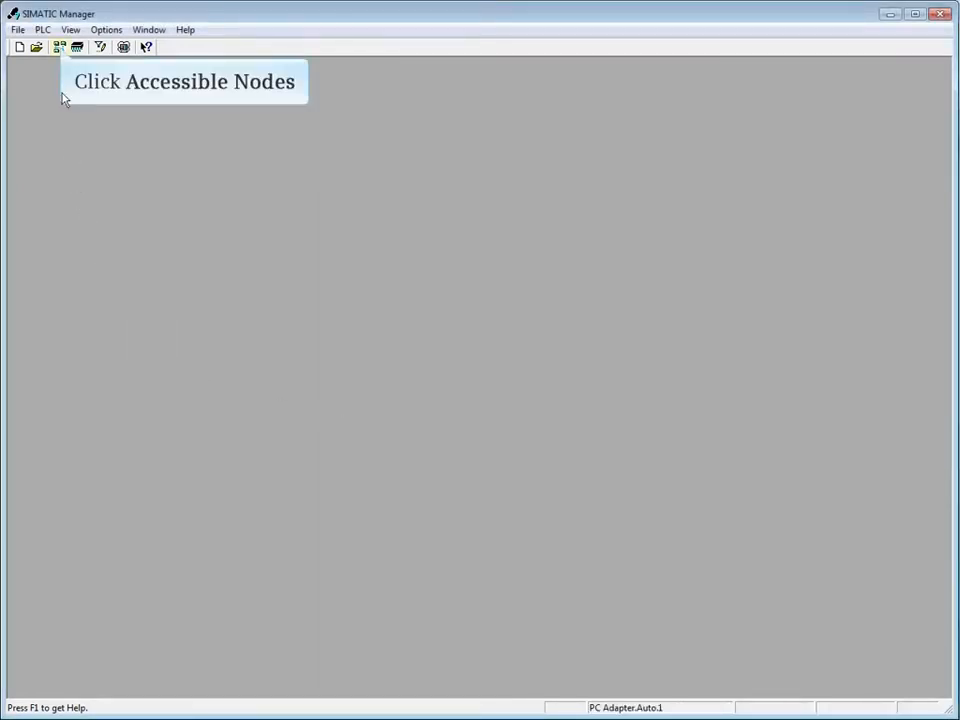
pyautogui.click(60, 48)
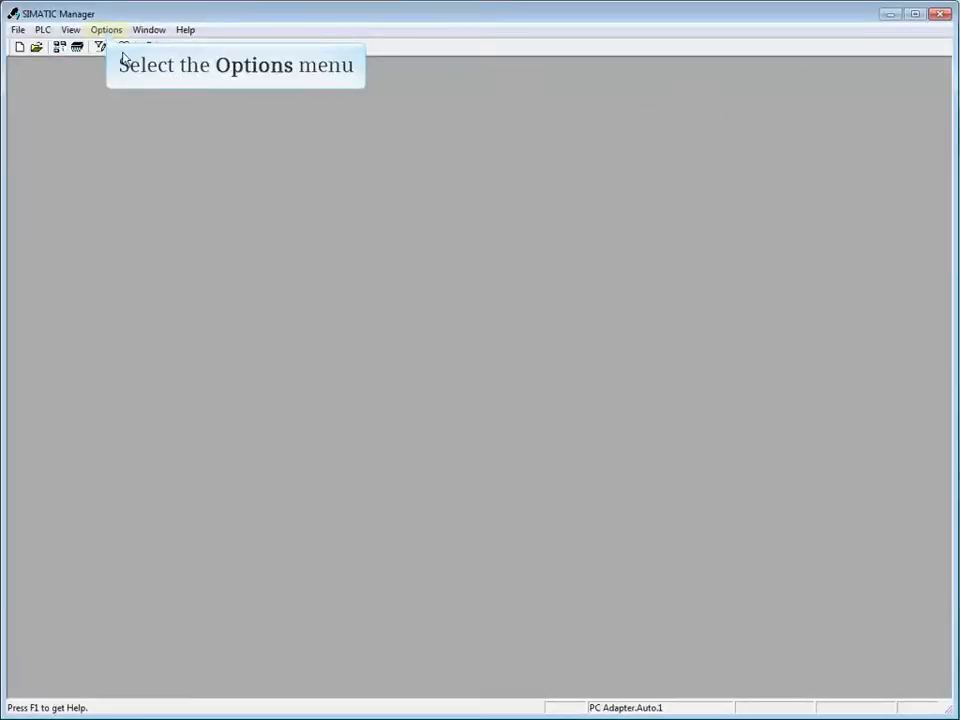
# Switch the PG/PC interface to CP5611.Auto.1, confirm the warning, and check accessible nodes.
pyautogui.click(107, 33)
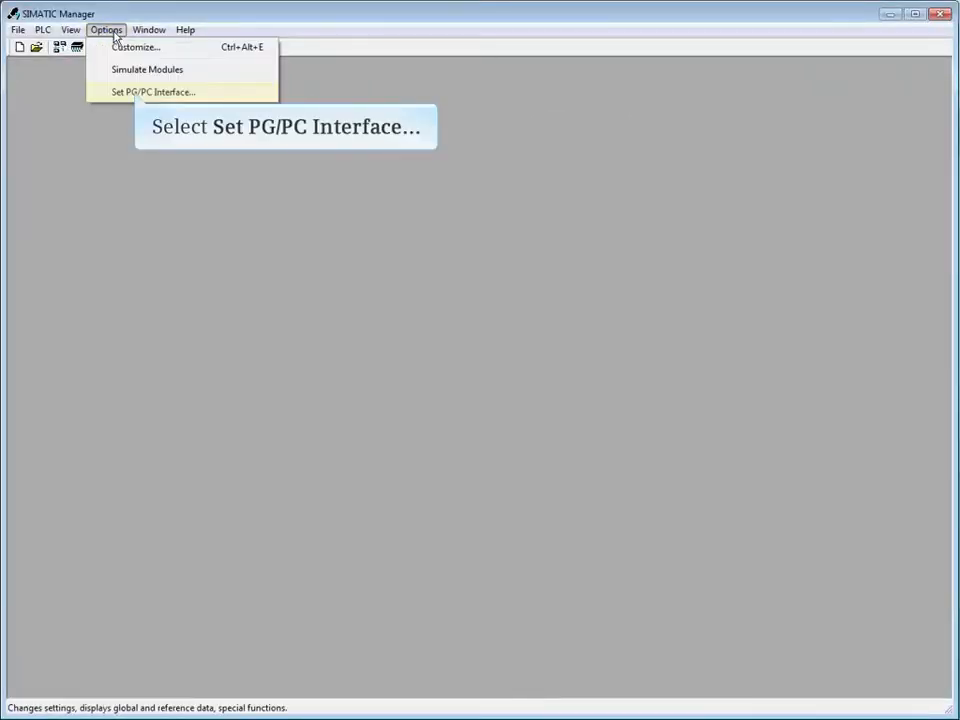
pyautogui.click(140, 92)
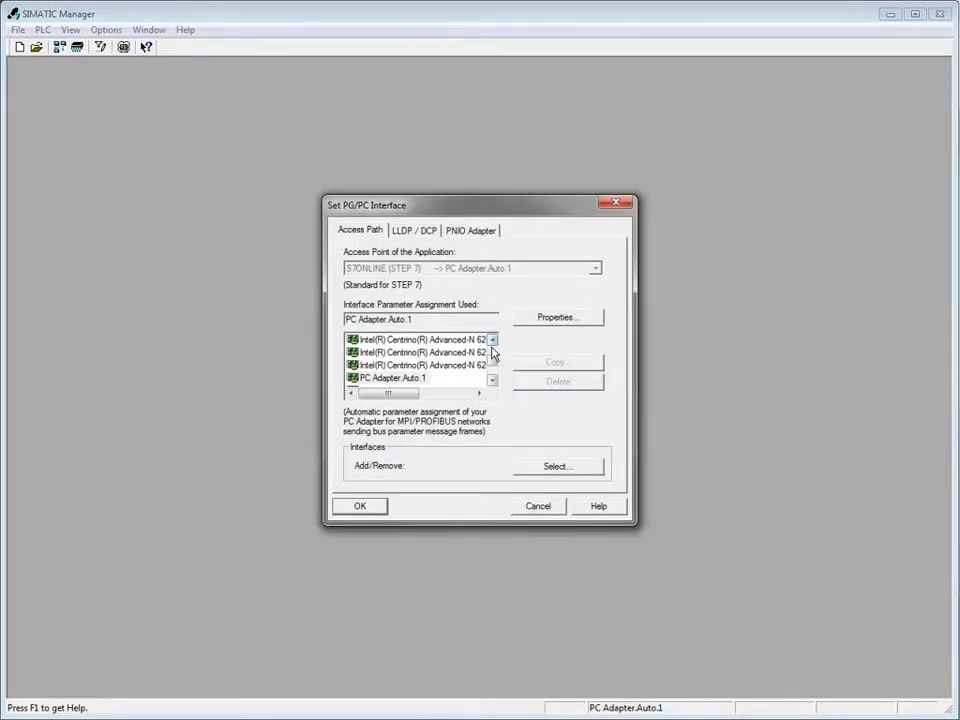
pyautogui.click(492, 355)
pyautogui.click(492, 355)
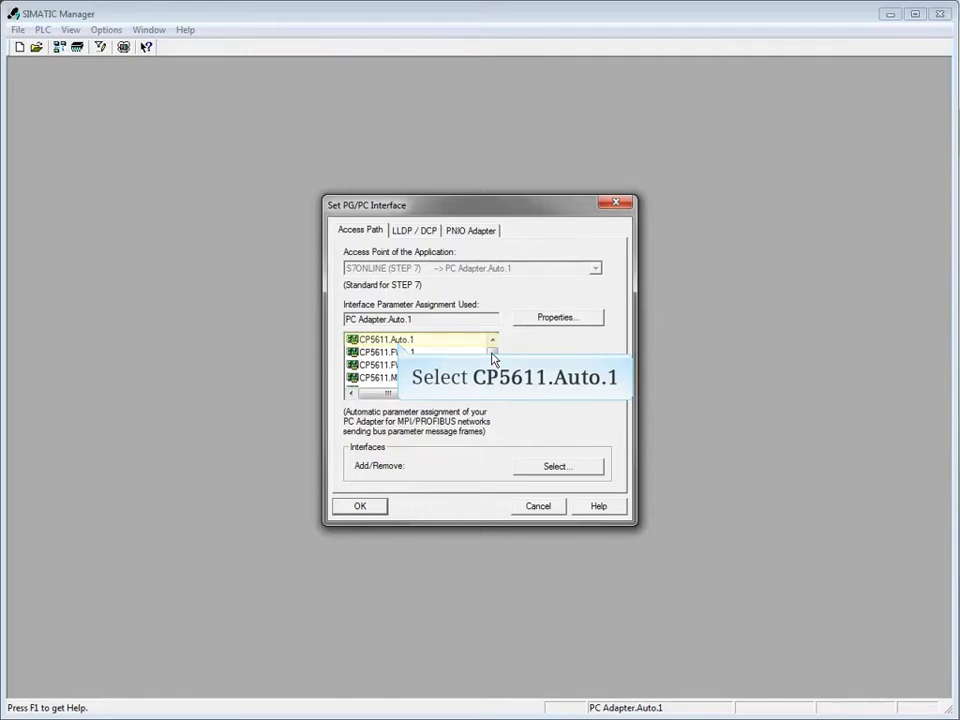
pyautogui.click(398, 342)
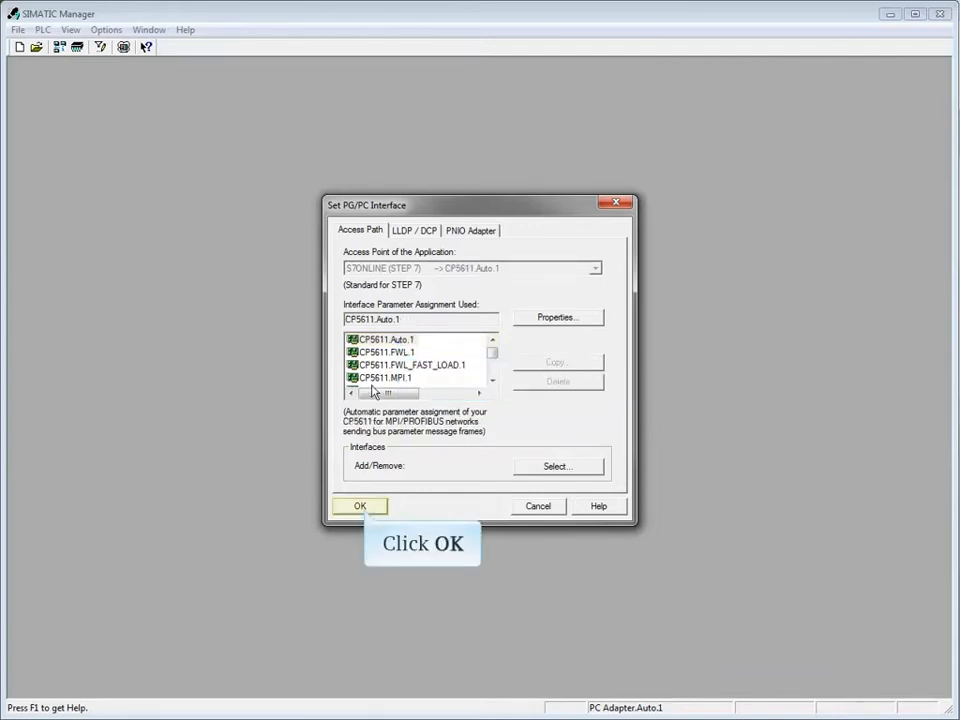
pyautogui.click(365, 510)
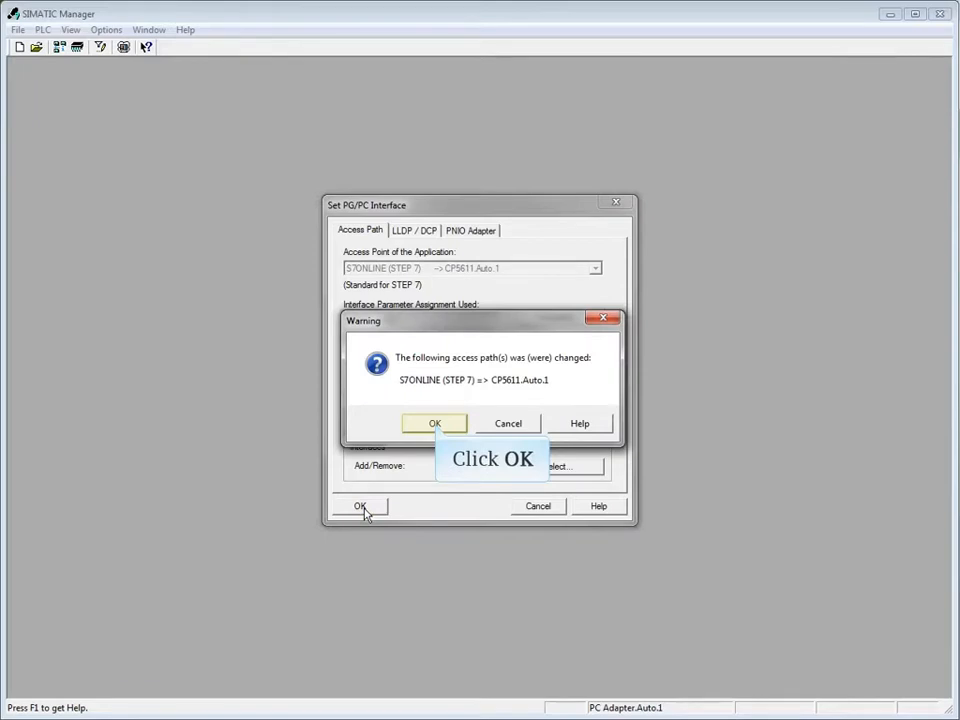
pyautogui.click(434, 424)
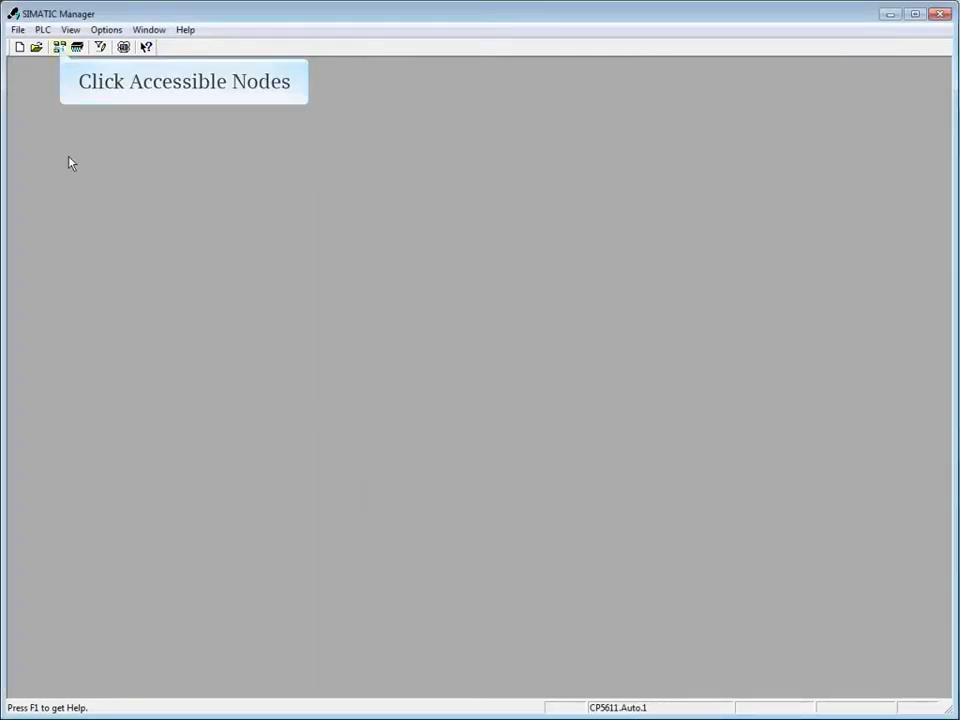
pyautogui.click(59, 47)
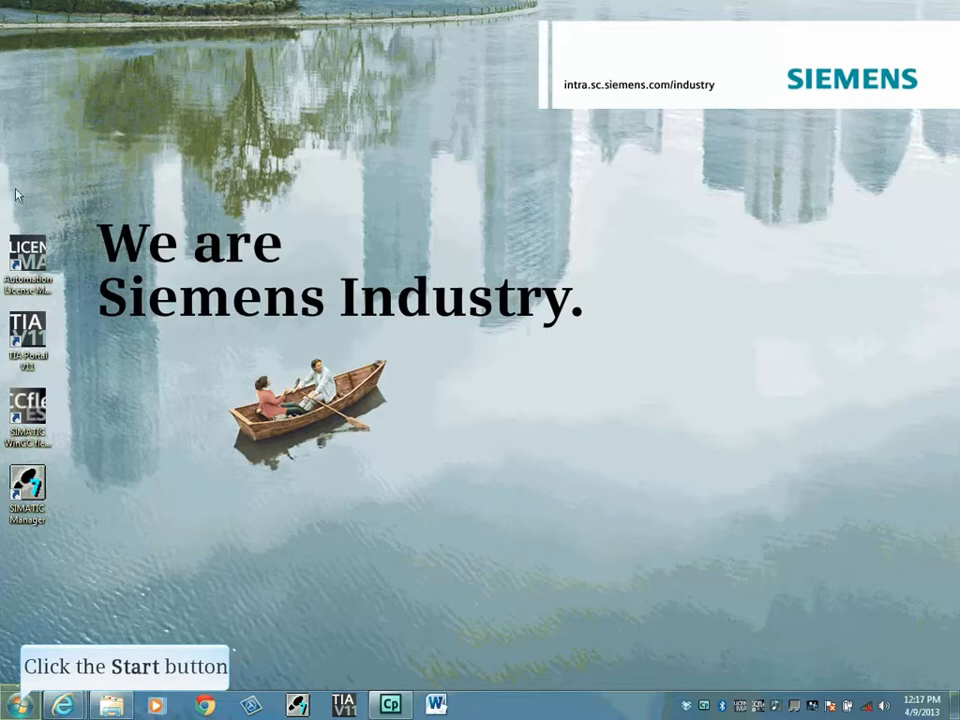
# Open Network Connections via Control Panel's Network and Sharing Center to list the three adapters.
pyautogui.click(20, 706)
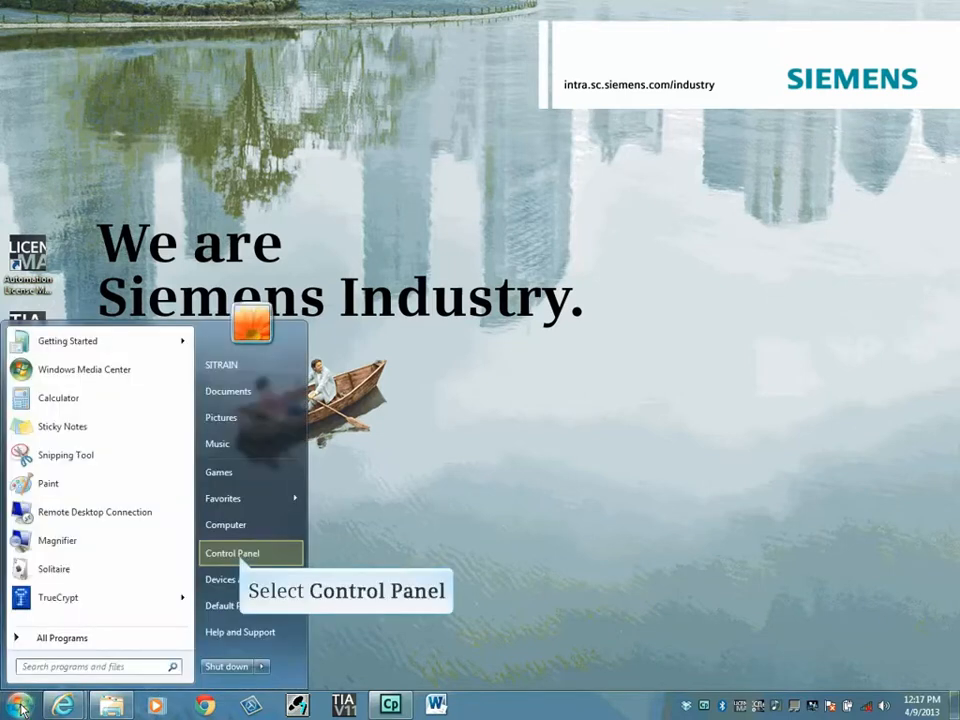
pyautogui.click(232, 555)
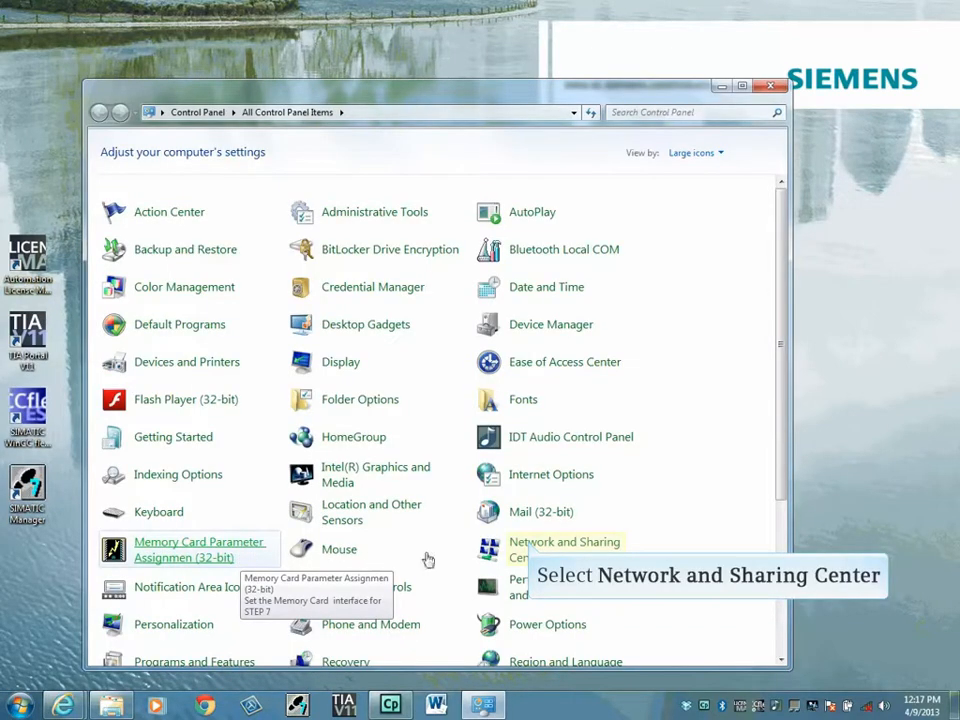
pyautogui.click(512, 551)
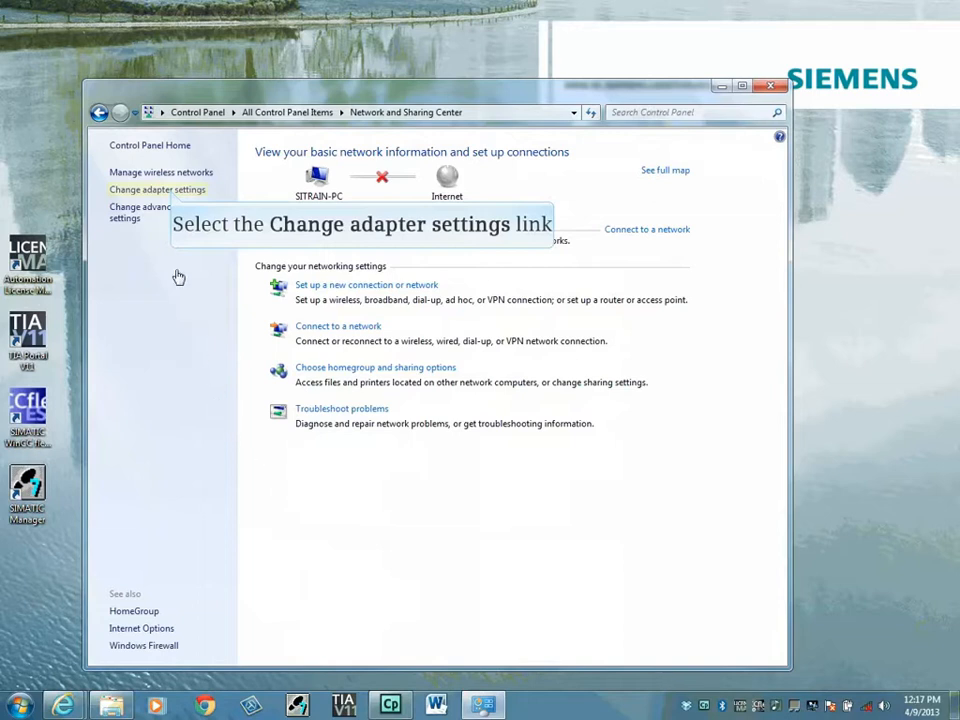
pyautogui.click(172, 192)
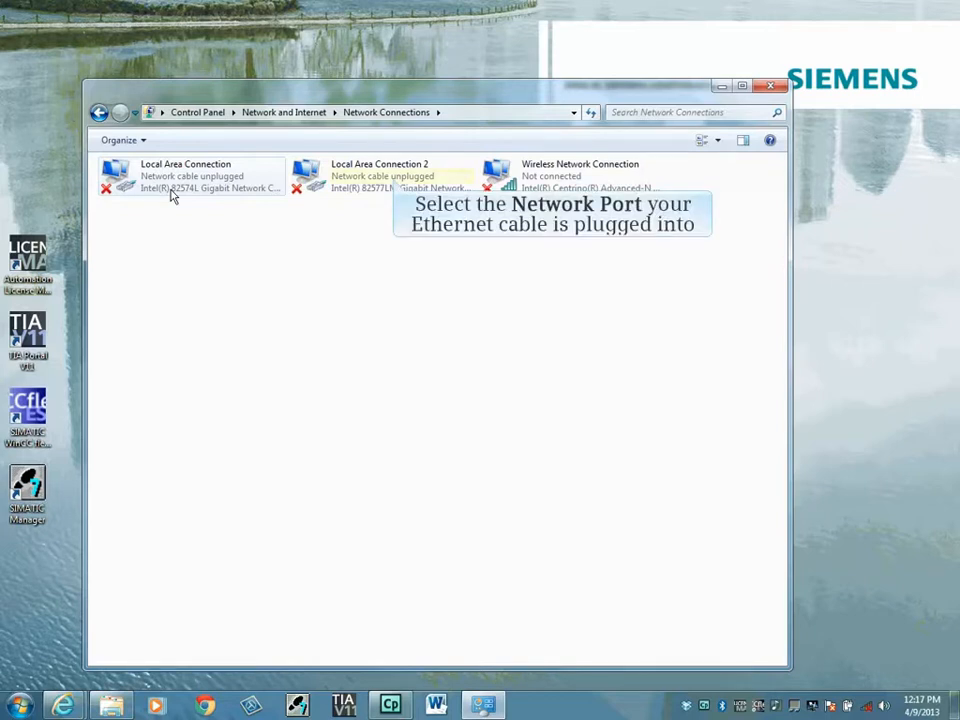
# Set Local Area Connection 2's IPv4 address to 192.168.111.99, then close Network Connections.
pyautogui.click(395, 183)
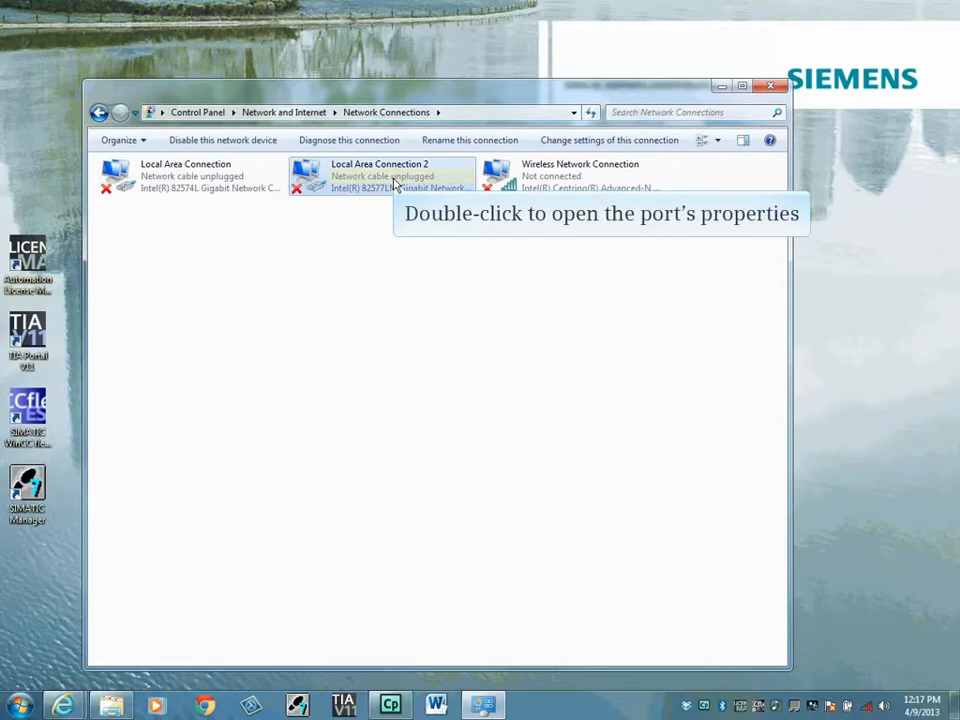
pyautogui.doubleClick(395, 183)
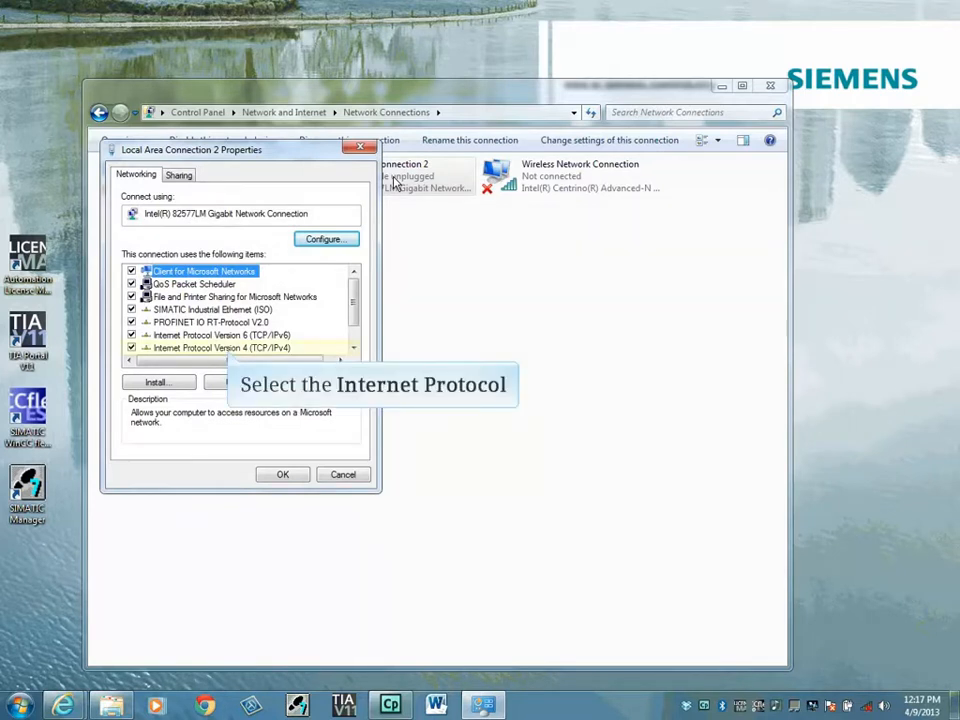
pyautogui.click(228, 350)
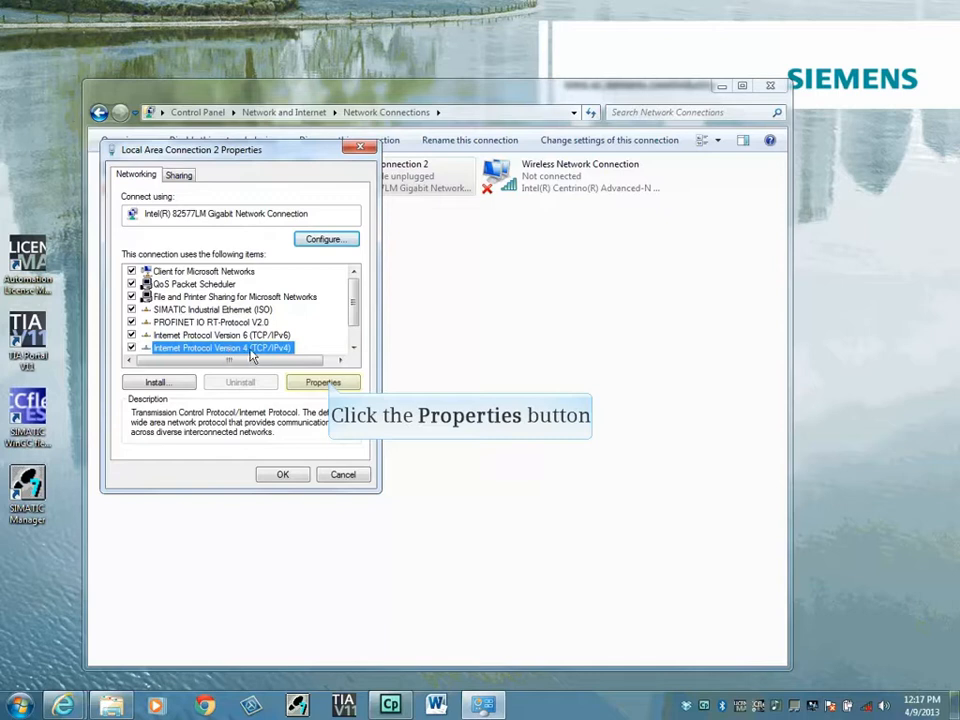
pyautogui.click(324, 382)
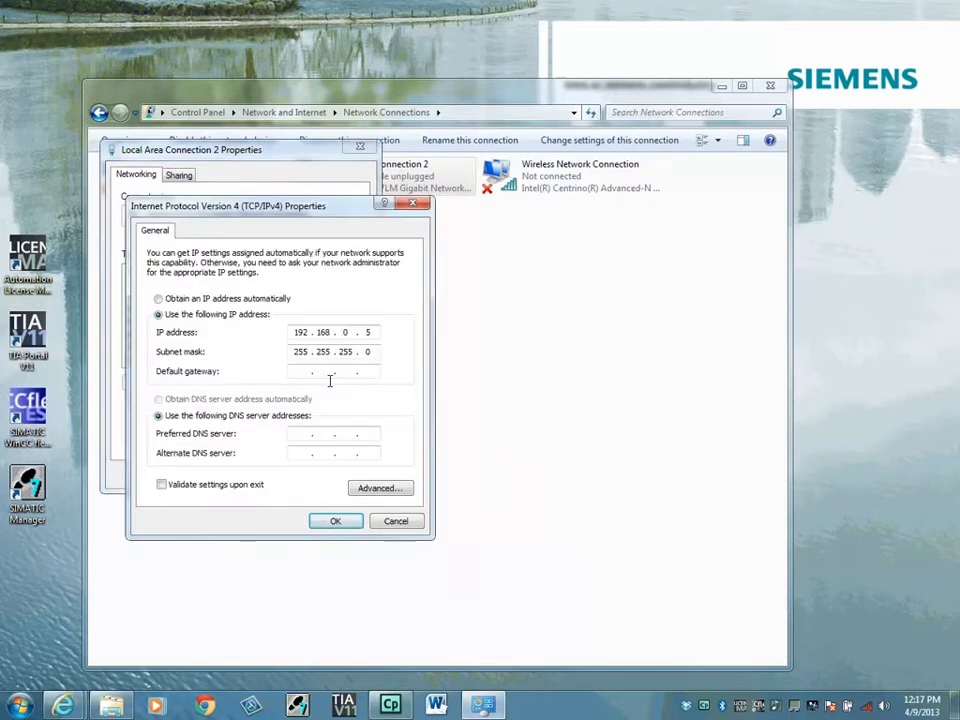
pyautogui.doubleClick(348, 333)
pyautogui.write('11199')
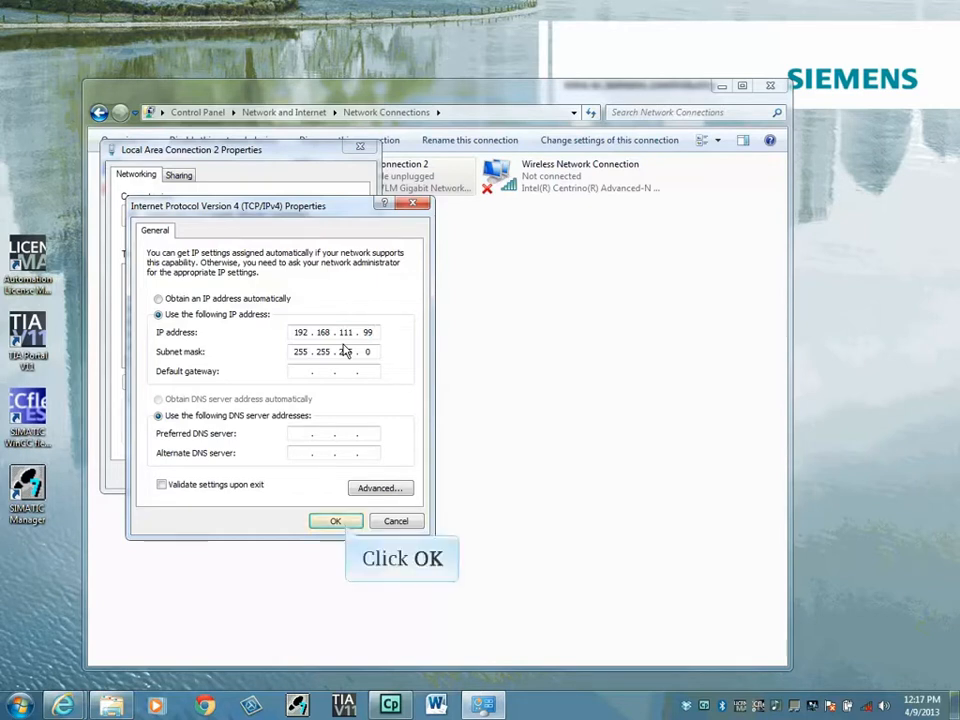
pyautogui.click(336, 521)
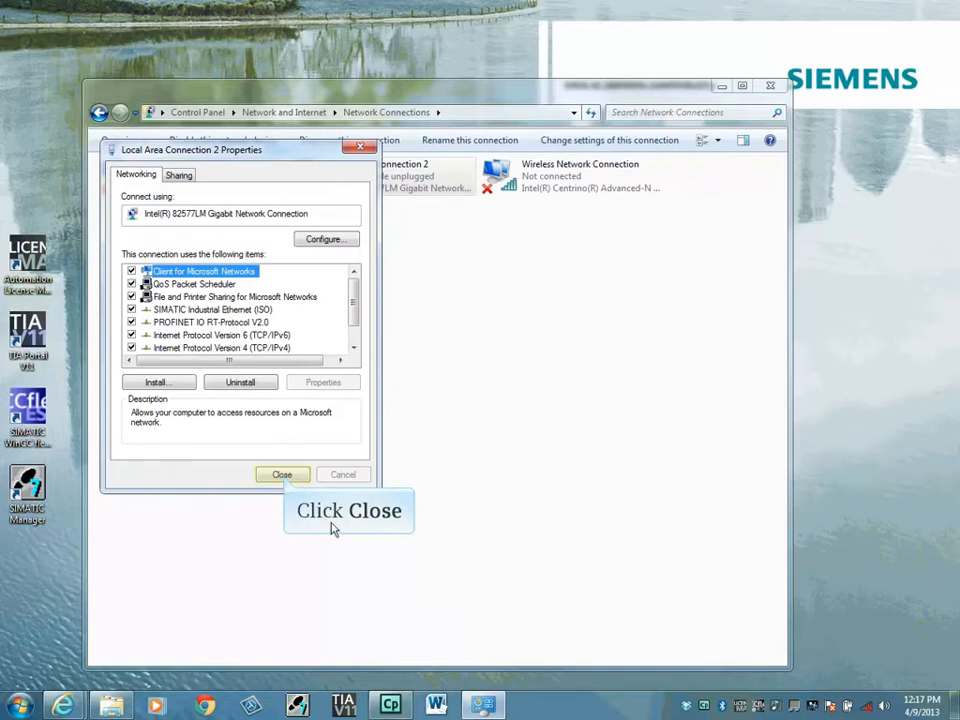
pyautogui.click(283, 476)
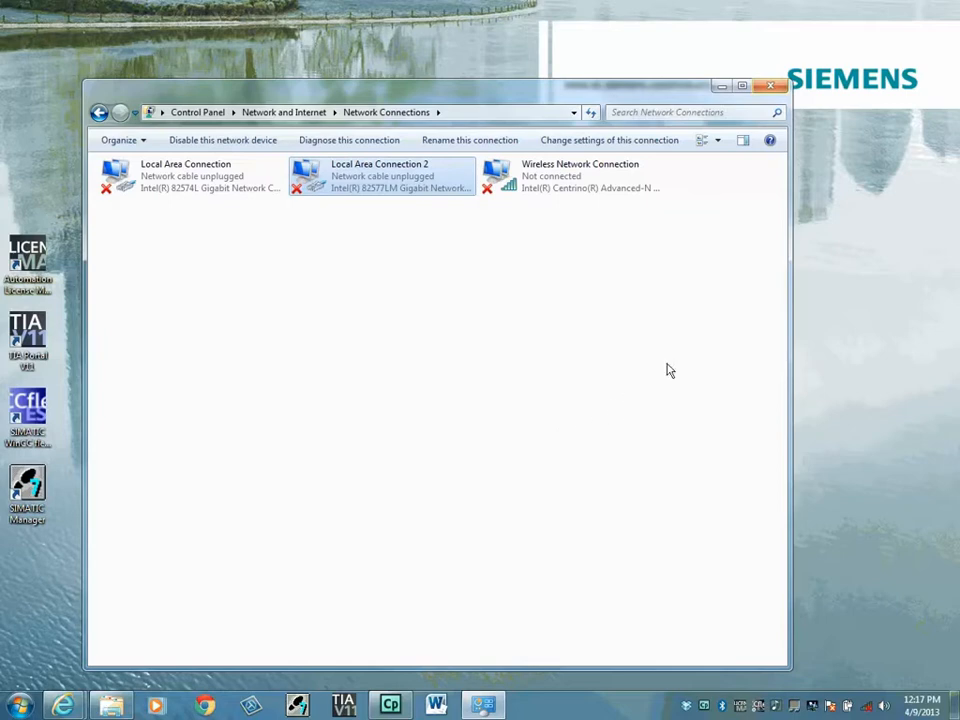
pyautogui.click(771, 86)
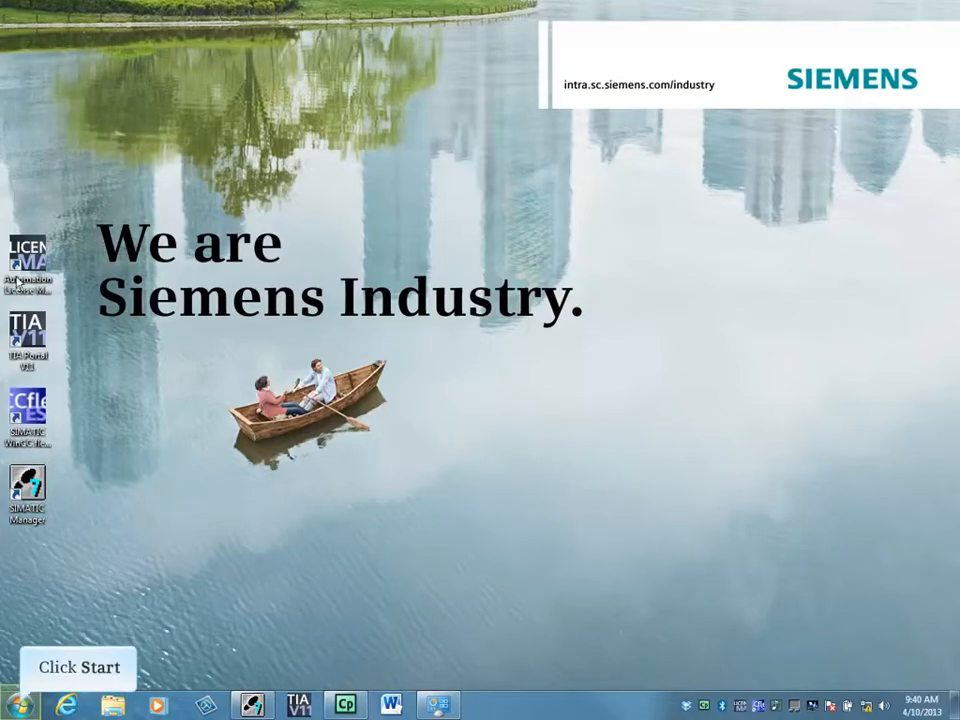
# Open Set PG/PC Interface from Control Panel, cancel it unchanged, and close Control Panel.
pyautogui.click(20, 706)
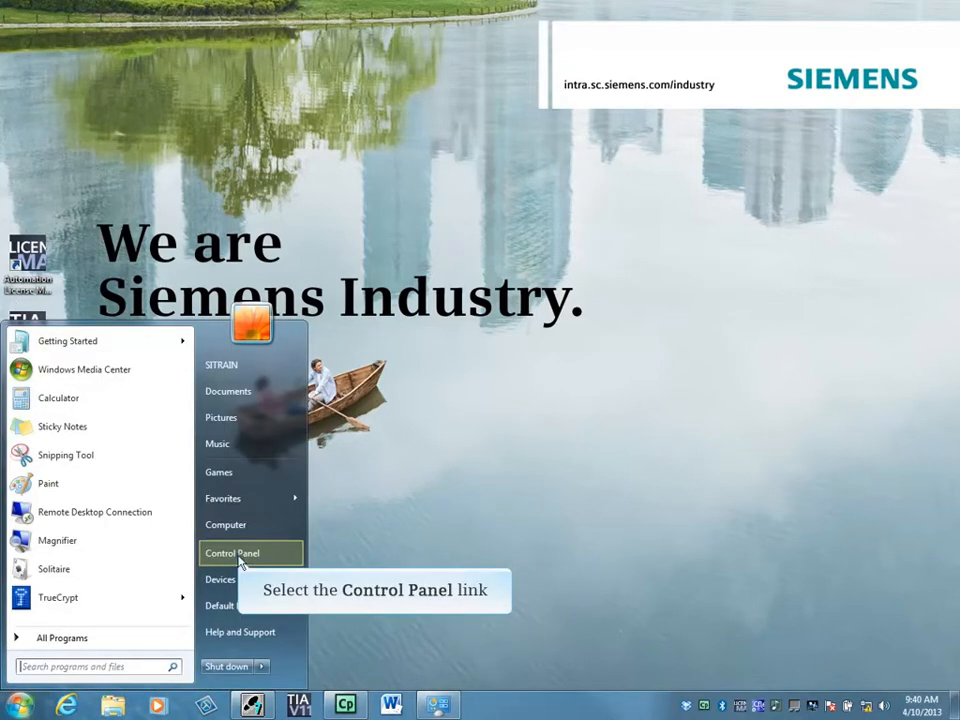
pyautogui.click(236, 555)
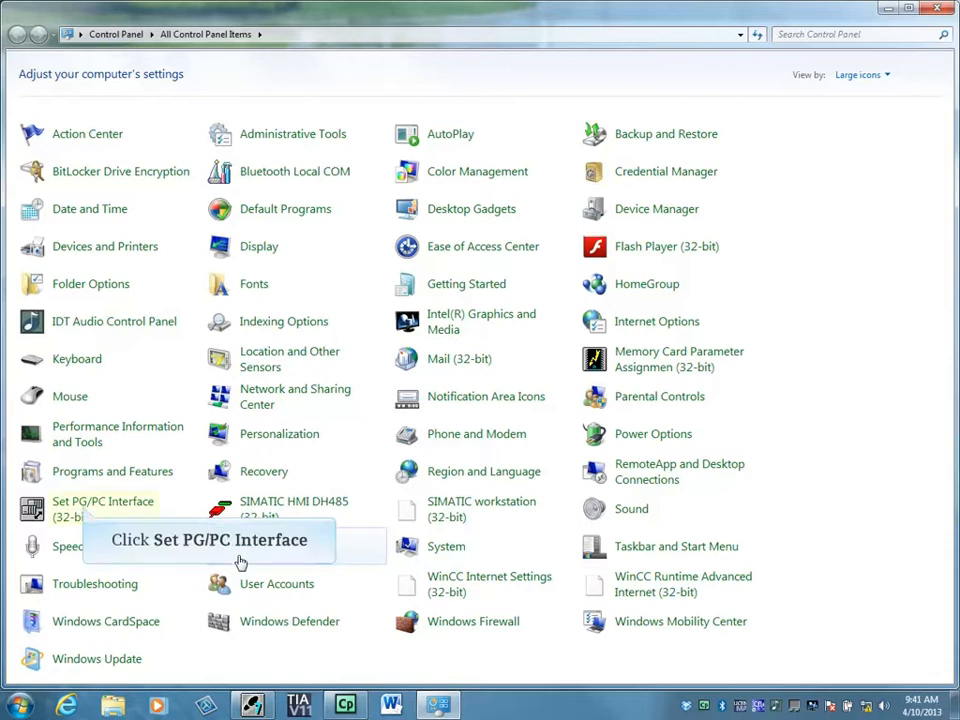
pyautogui.click(86, 514)
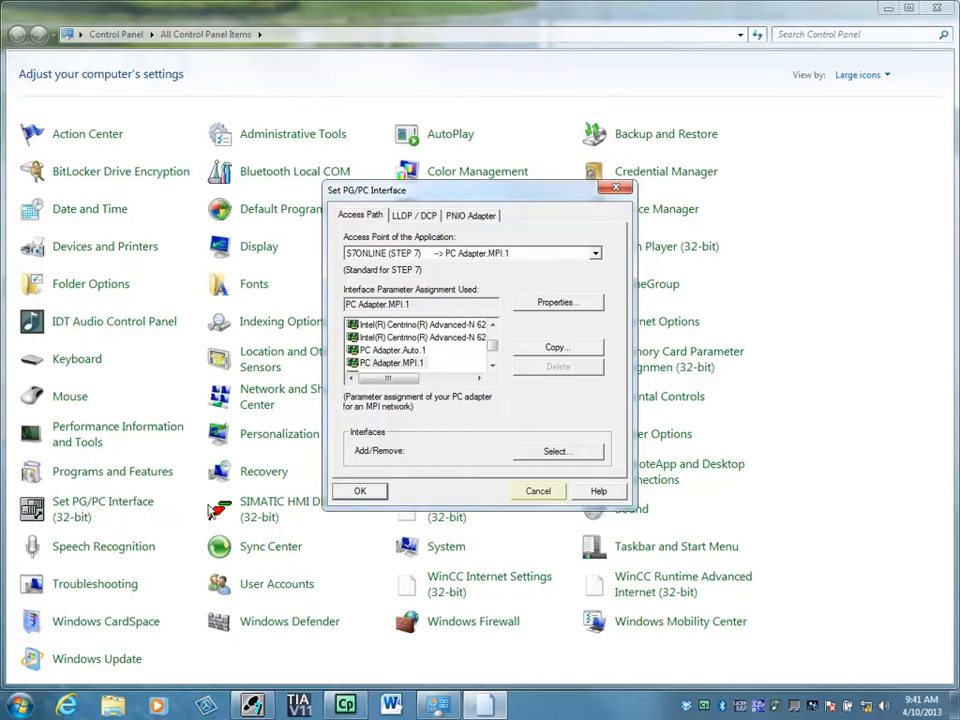
pyautogui.click(533, 493)
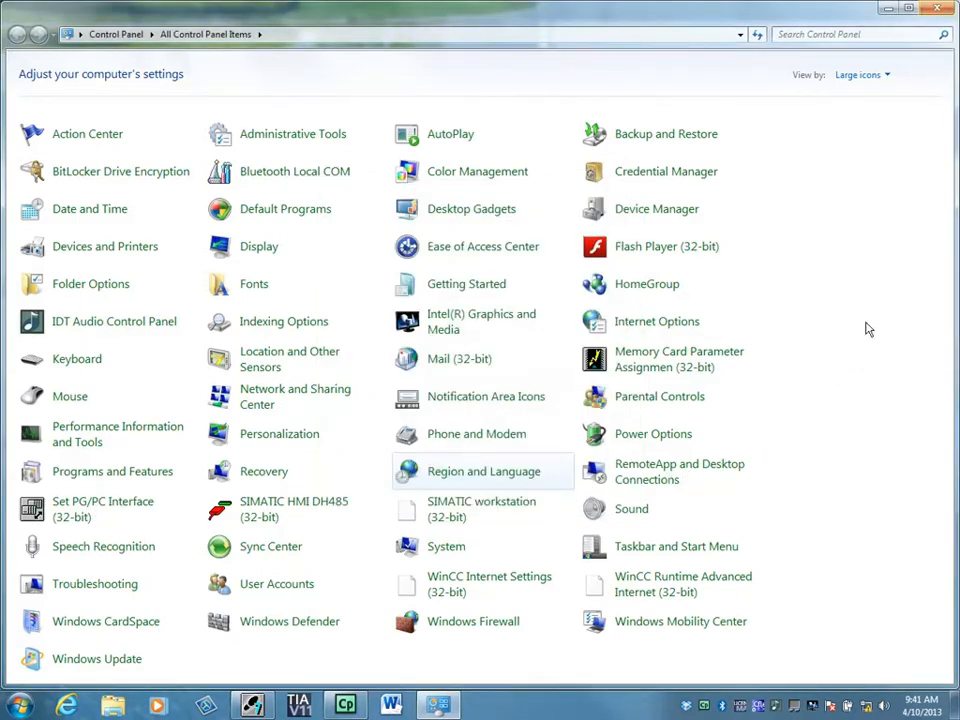
pyautogui.click(937, 9)
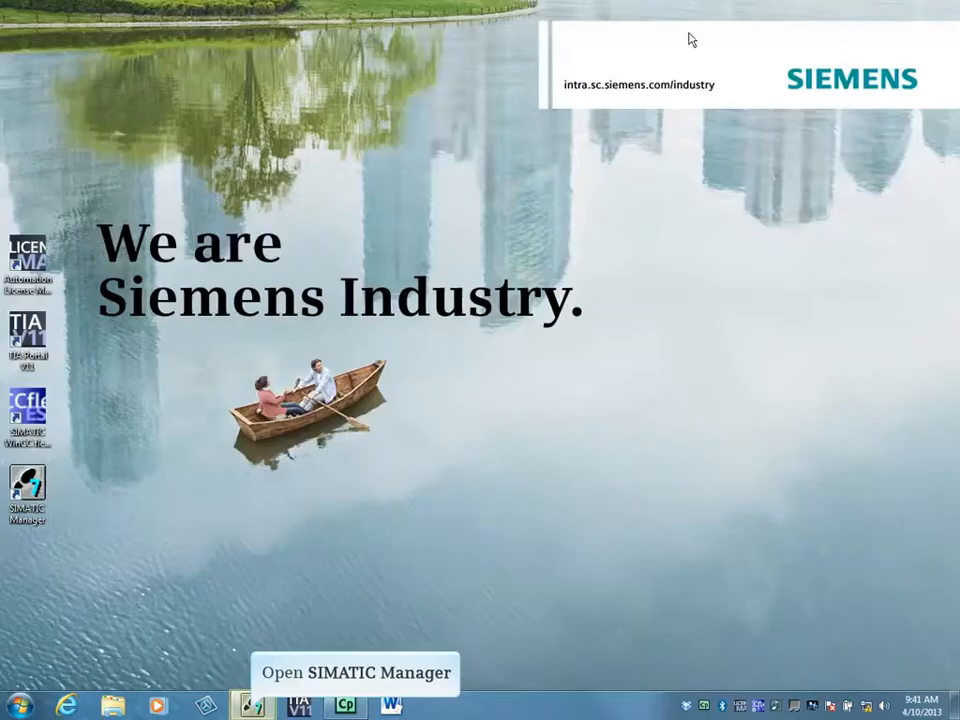
# Bring My_Project forward and open Set PG/PC Interface to view PC Adapter.MPI.1's settings.
pyautogui.click(252, 705)
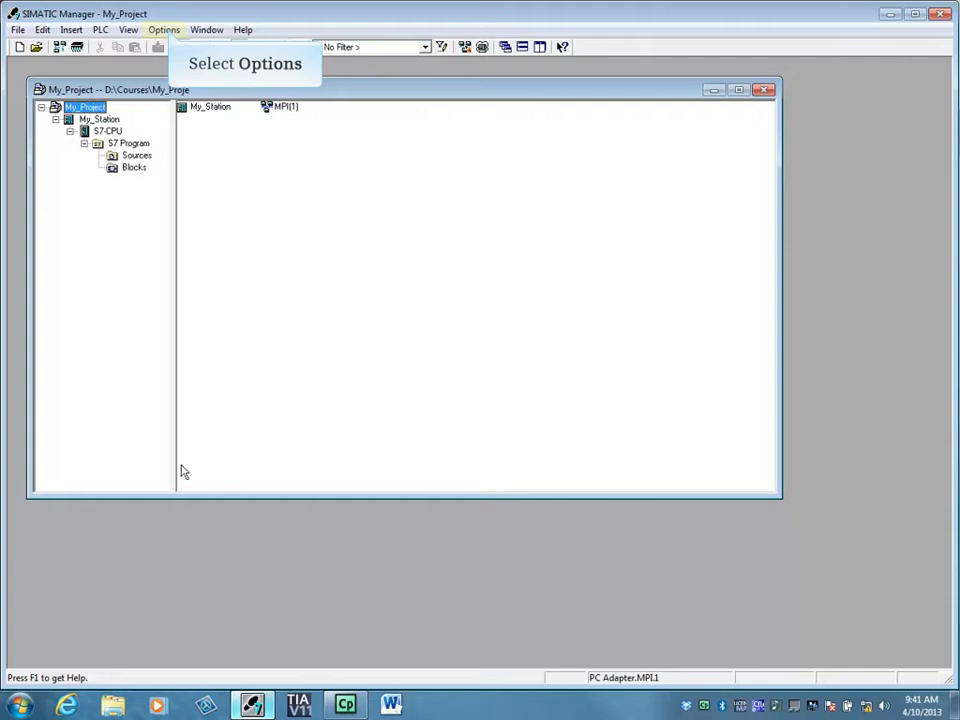
pyautogui.click(167, 31)
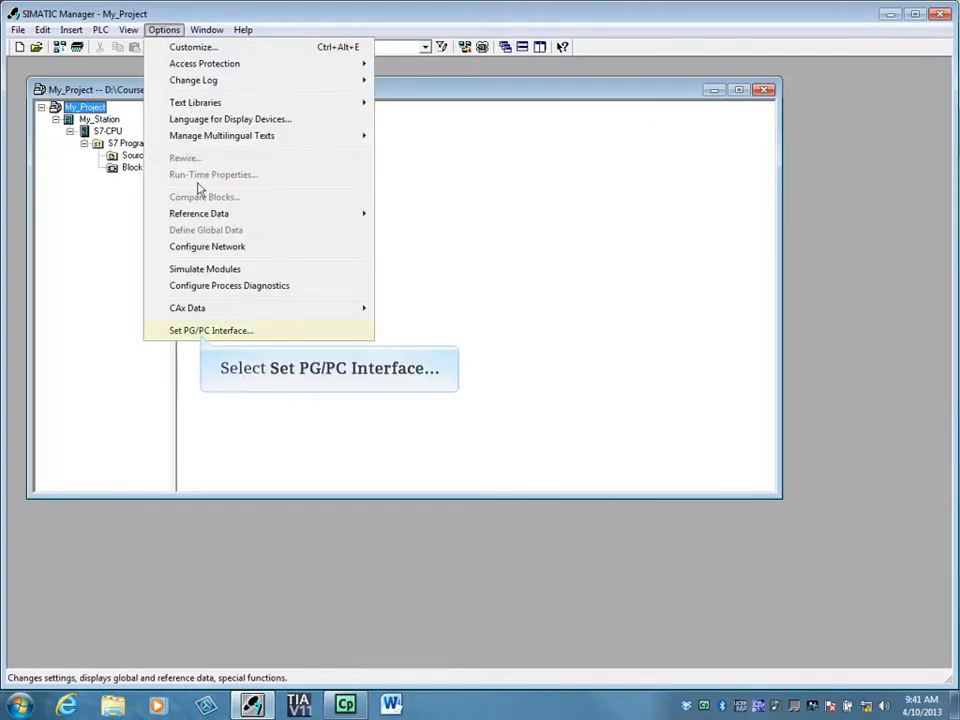
pyautogui.click(204, 332)
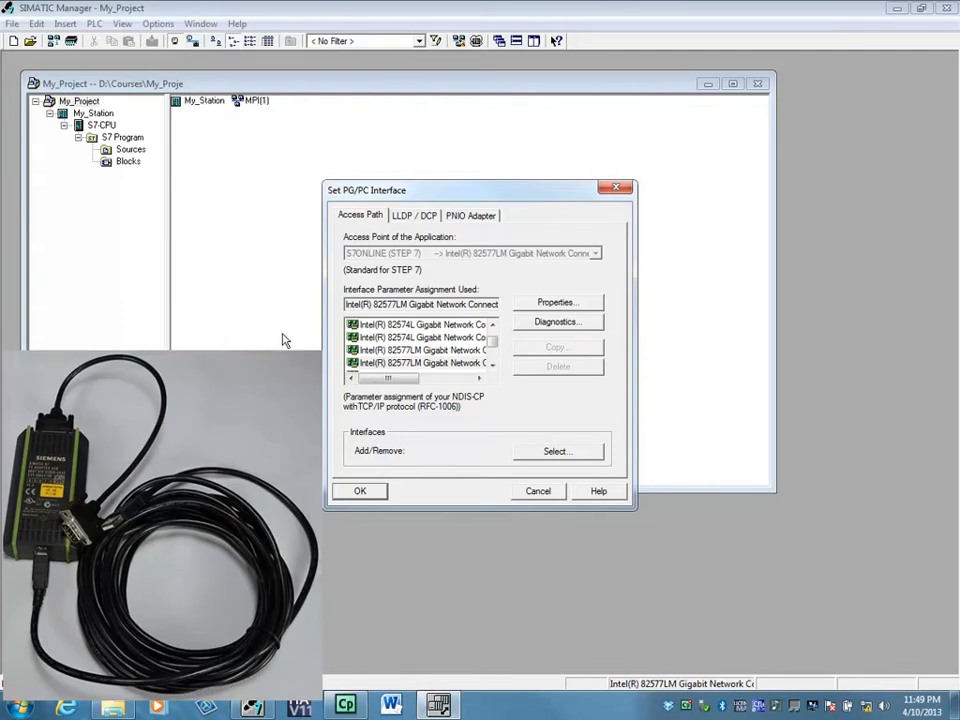
pyautogui.click(493, 350)
pyautogui.click(493, 352)
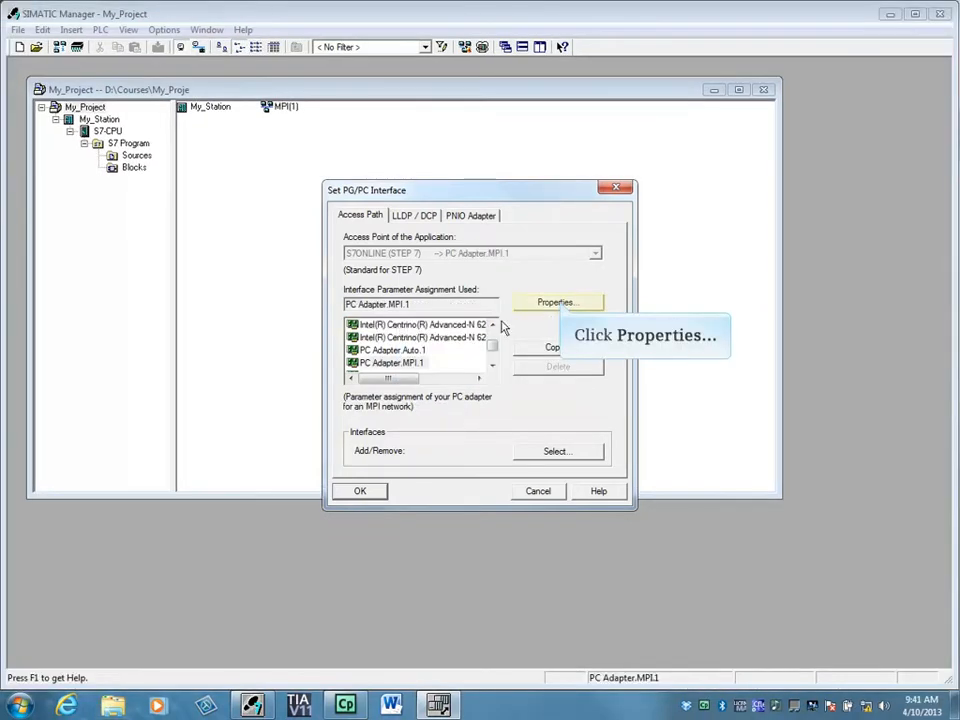
pyautogui.click(556, 303)
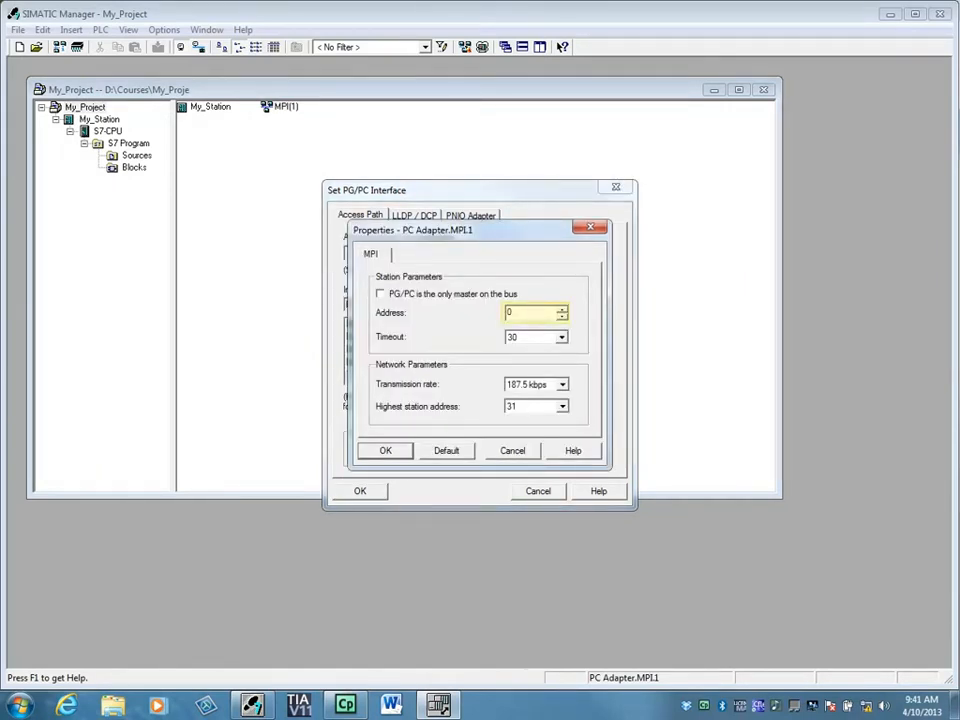
# Review PC Adapter.MPI.1's MPI properties (timeout 30, highest station address 31) and accept them.
pyautogui.click(530, 337)
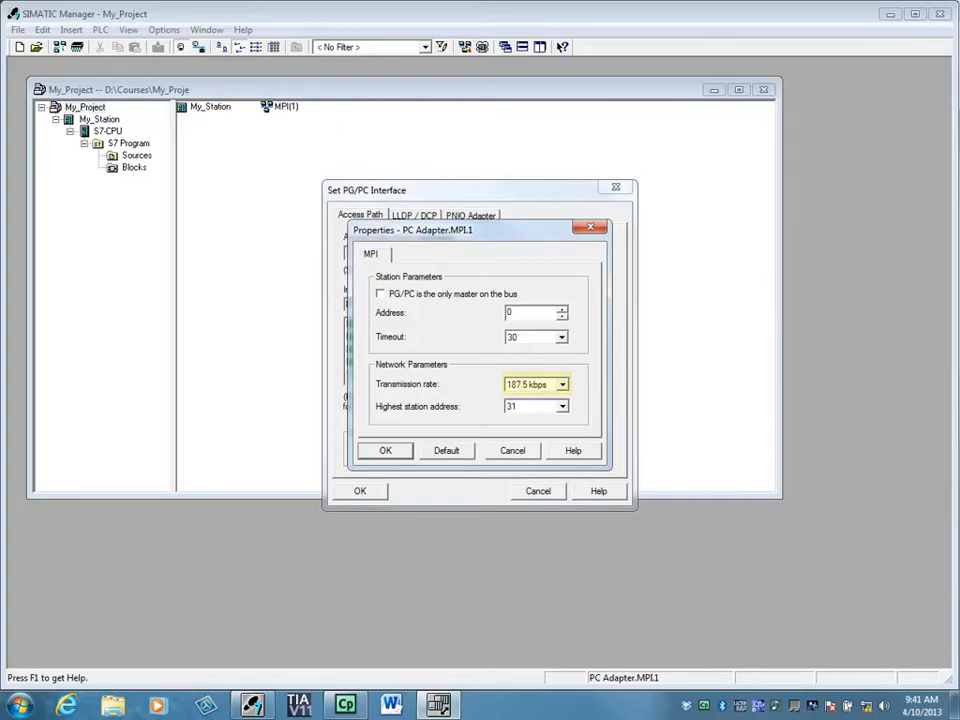
pyautogui.click(536, 406)
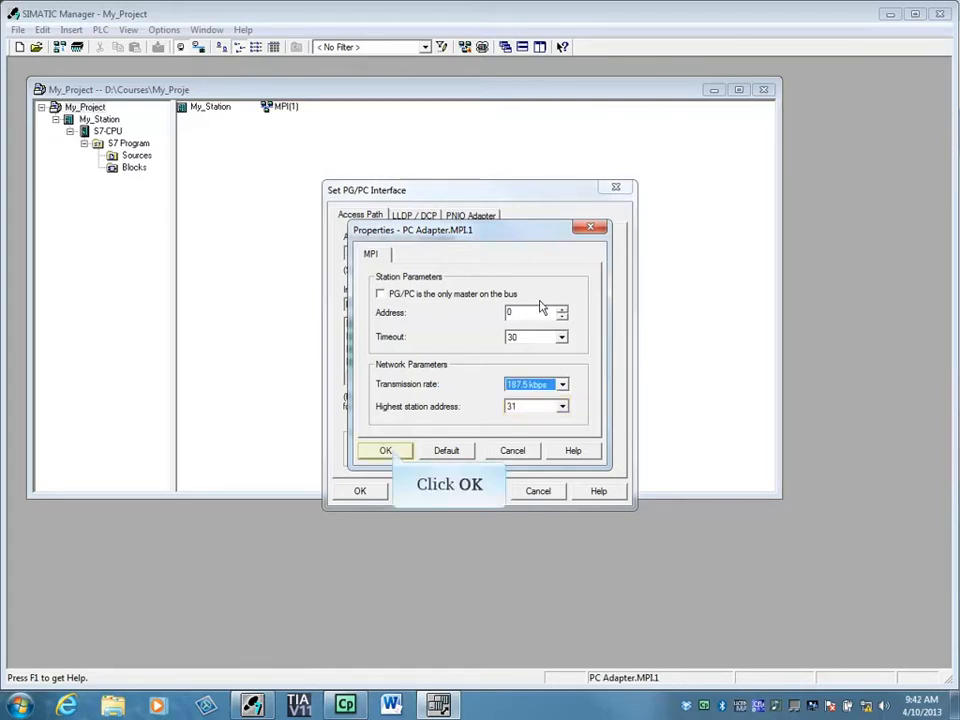
pyautogui.click(390, 452)
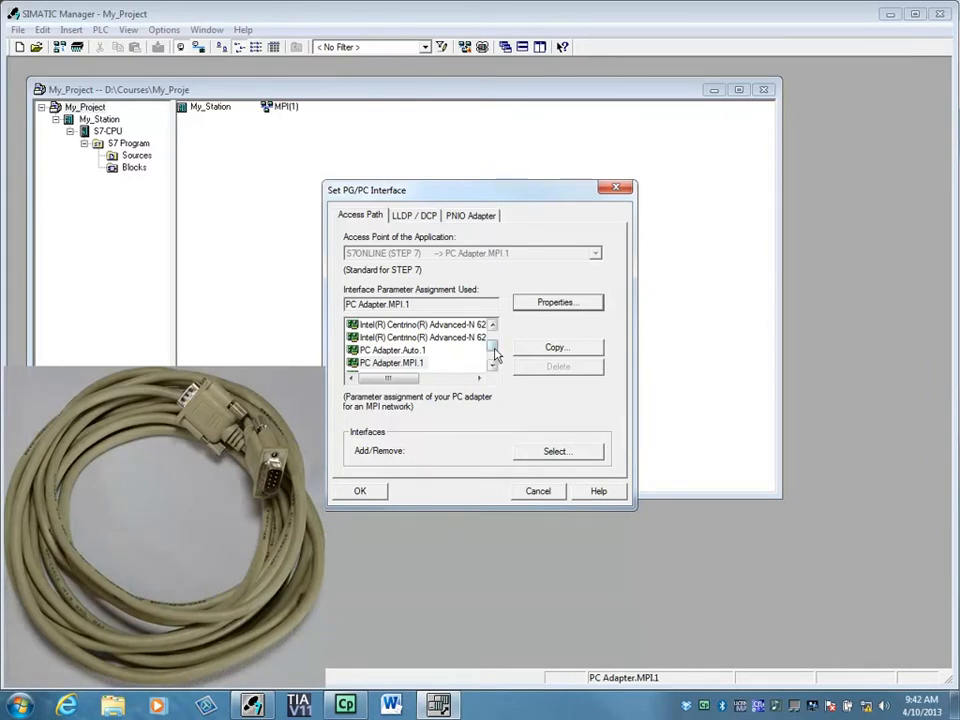
# Assign CP5611.MPI.1 as the access path and check accessible nodes (MPI node at address 2).
pyautogui.scroll(1, 492, 348)
pyautogui.scroll(2, 494, 348)
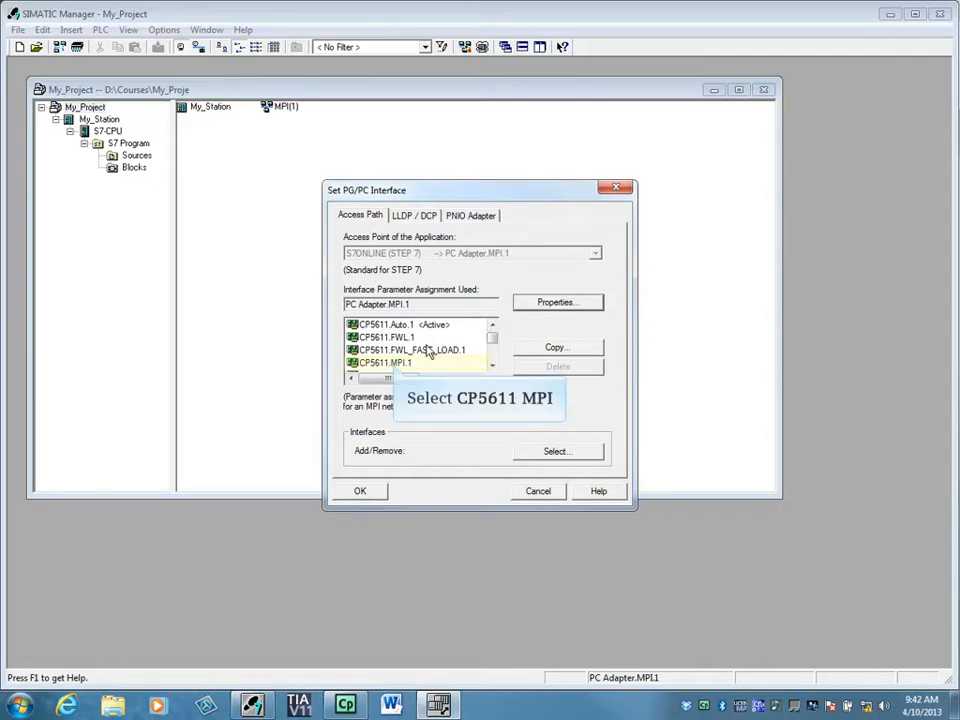
pyautogui.click(394, 364)
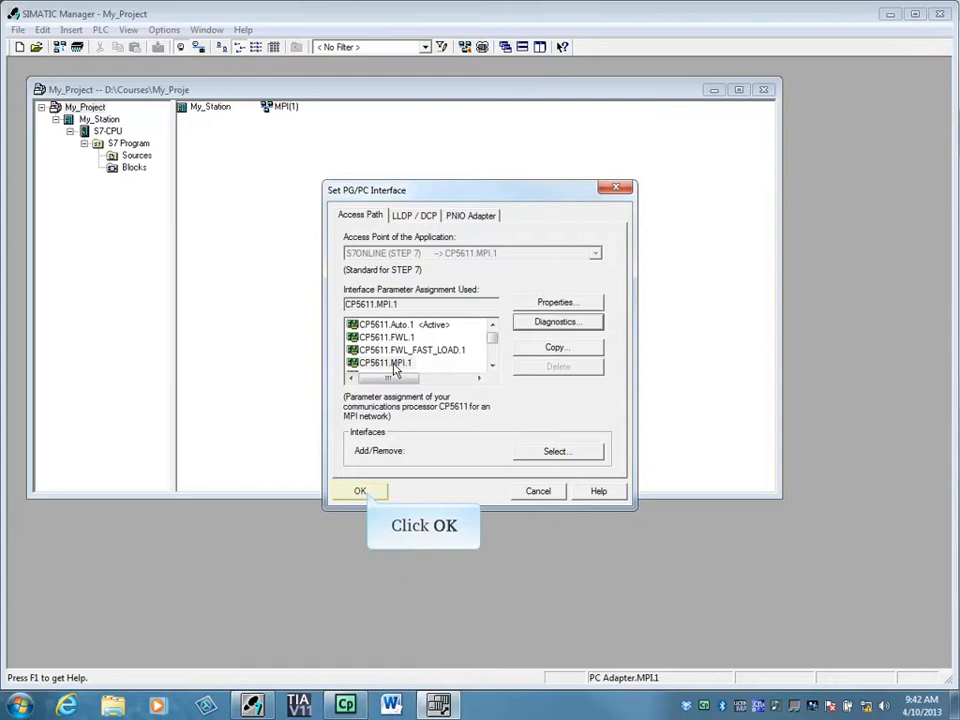
pyautogui.click(360, 491)
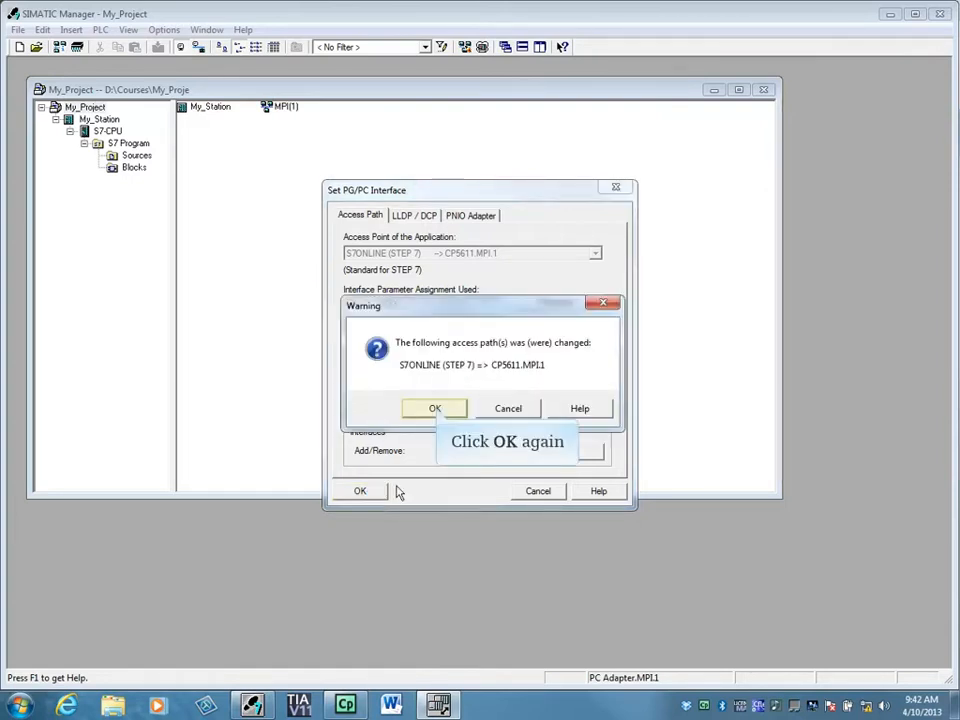
pyautogui.click(435, 409)
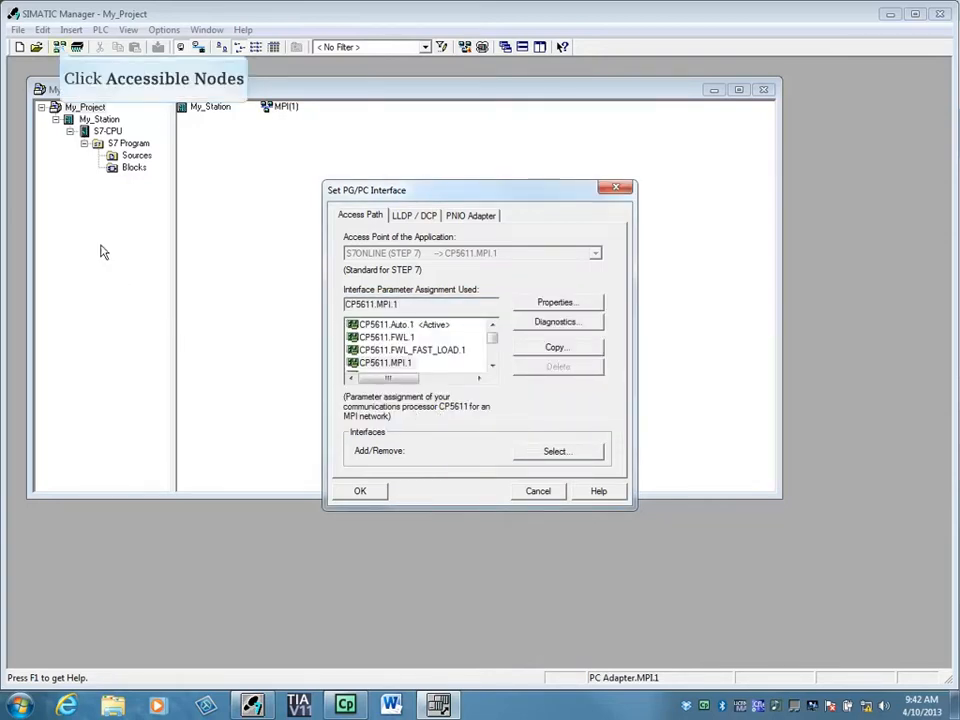
pyautogui.click(59, 47)
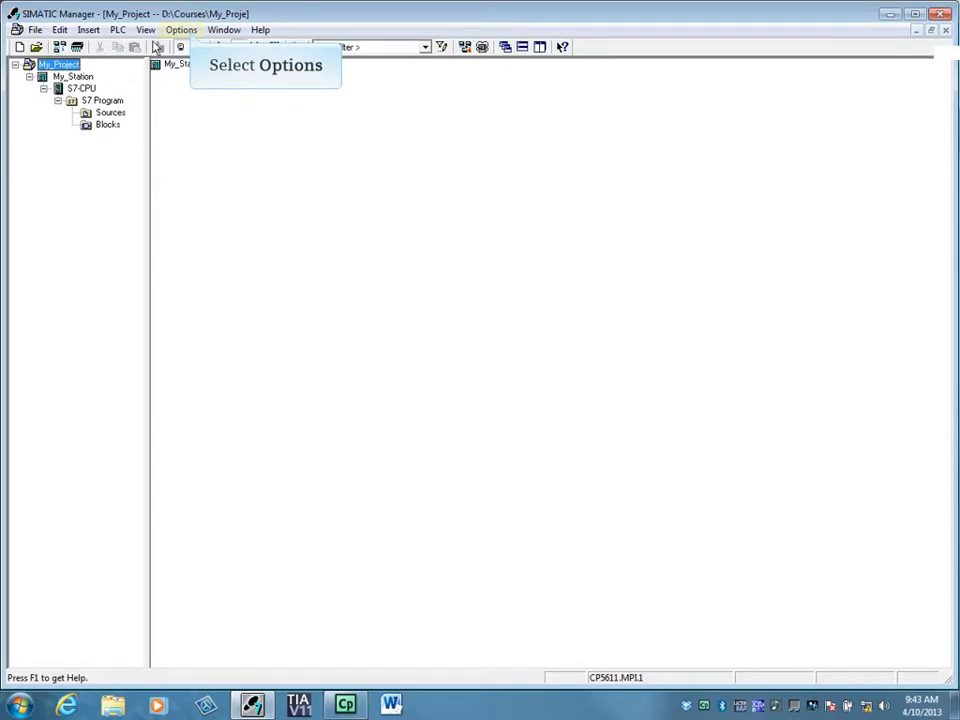
pyautogui.click(189, 32)
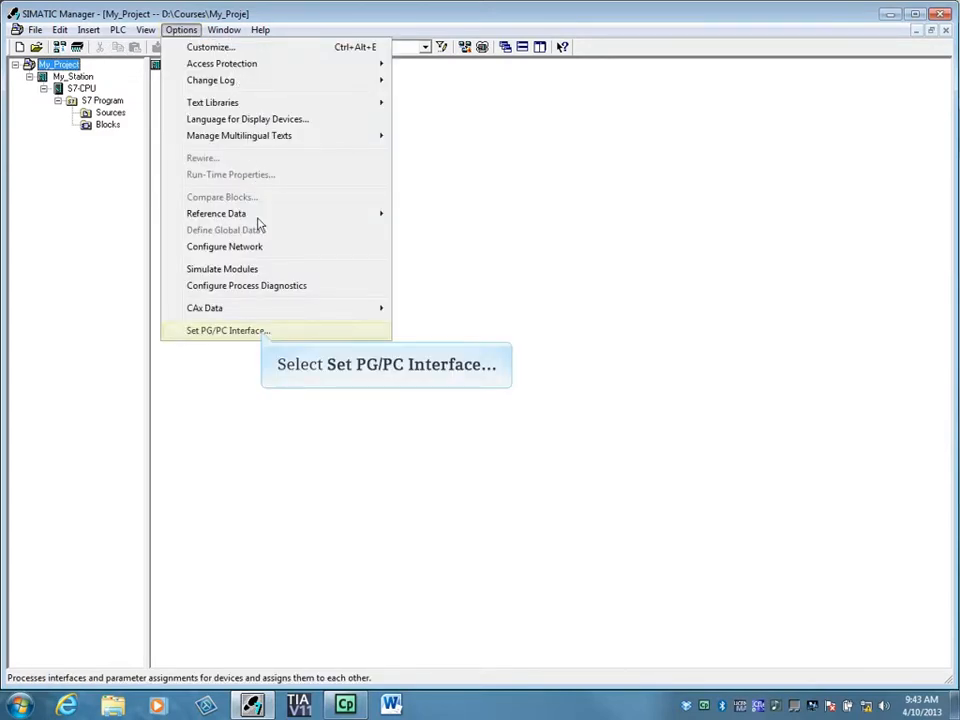
# Select CP5611.PROFIBUS.1 and accept its 1.5 Mbps DP-profile bus properties.
pyautogui.click(263, 336)
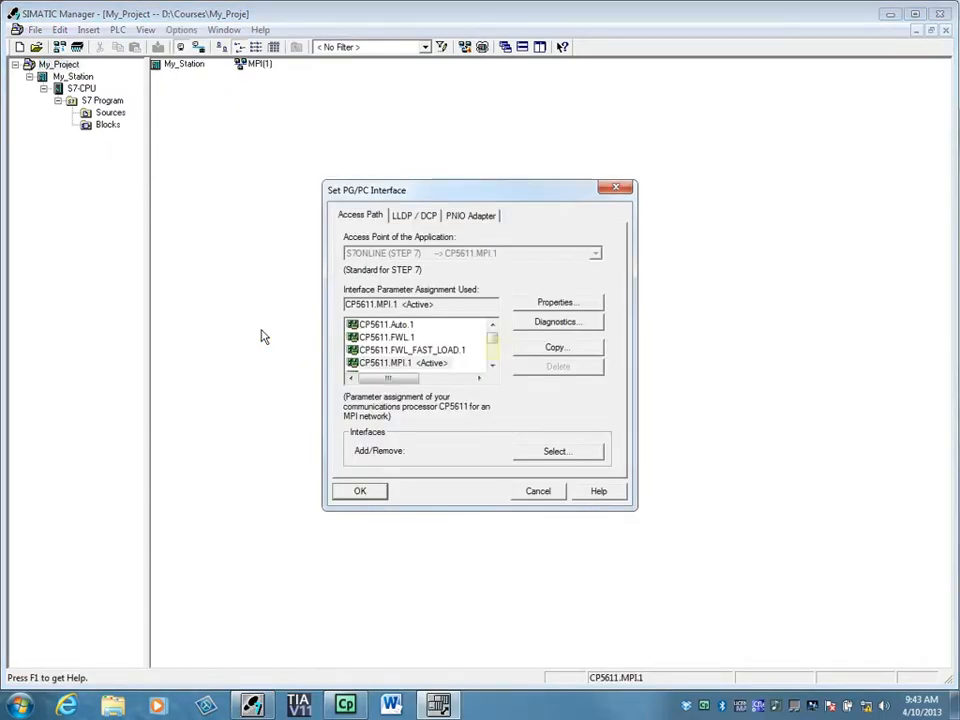
pyautogui.click(495, 344)
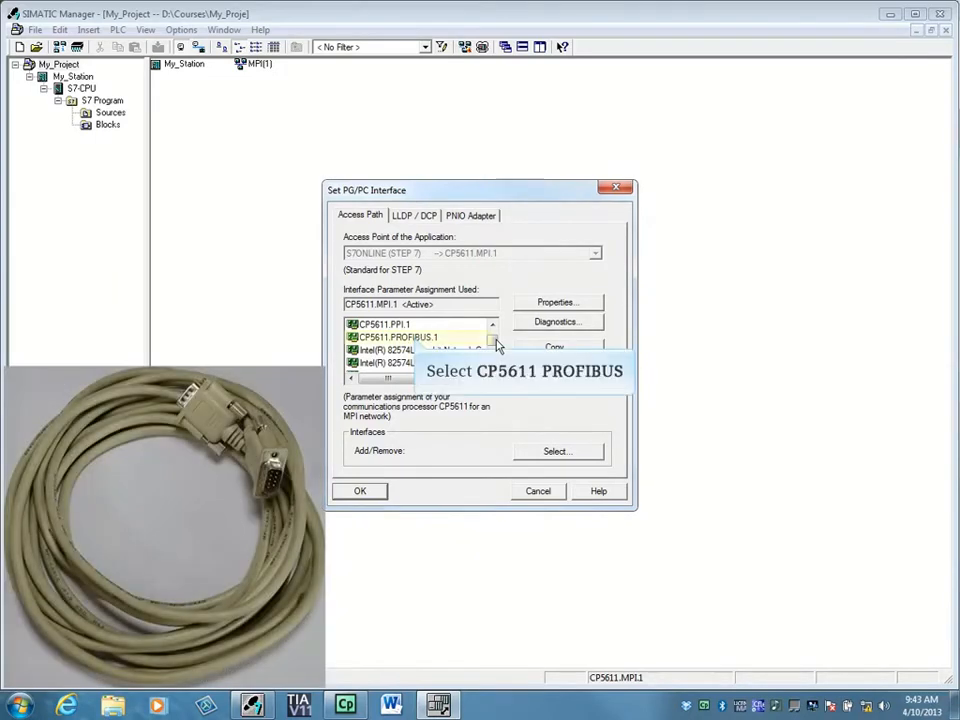
pyautogui.click(416, 340)
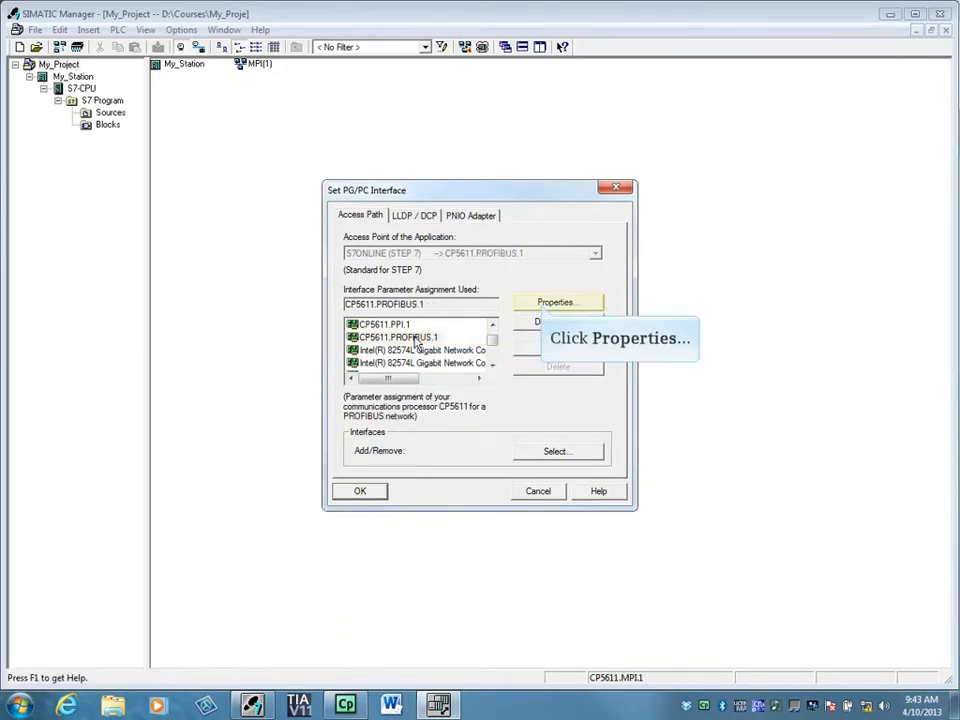
pyautogui.click(543, 307)
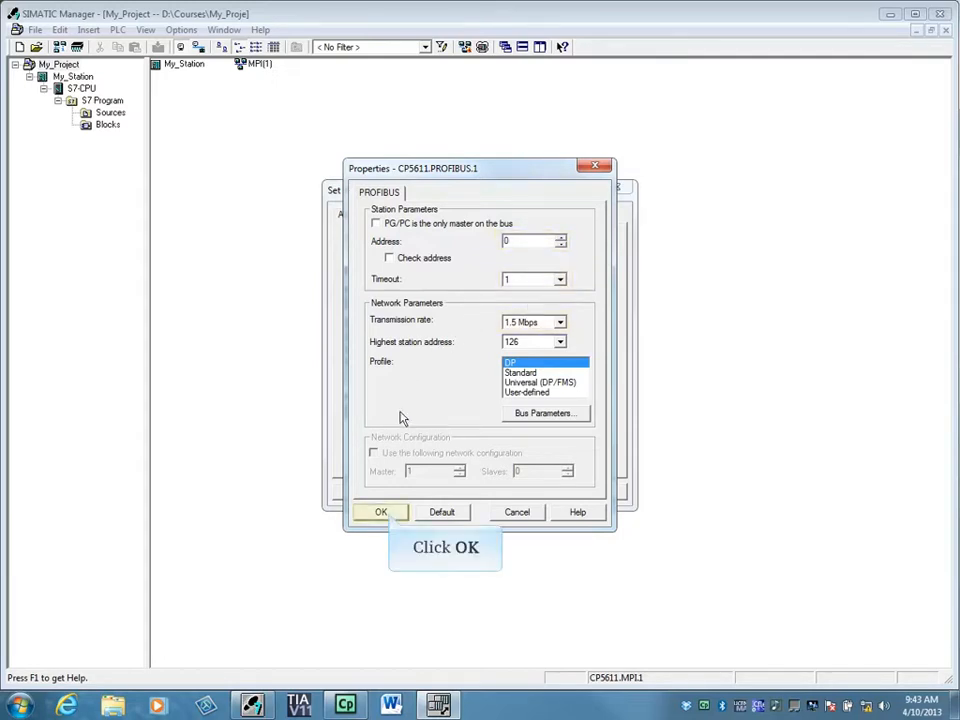
pyautogui.click(387, 513)
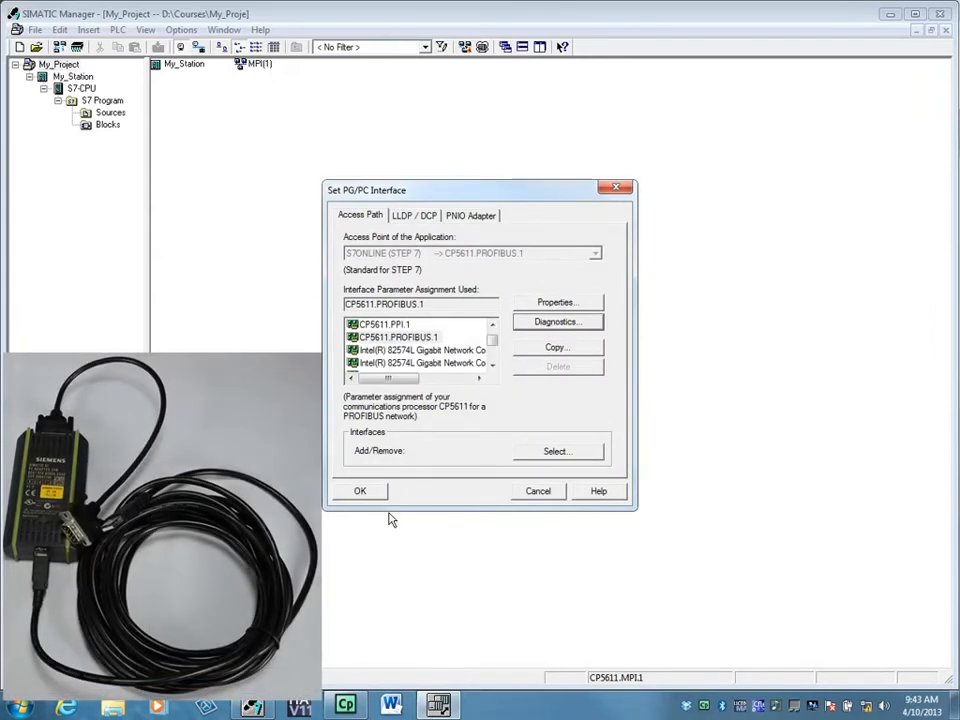
pyautogui.moveTo(492, 341); pyautogui.dragTo(492, 355)
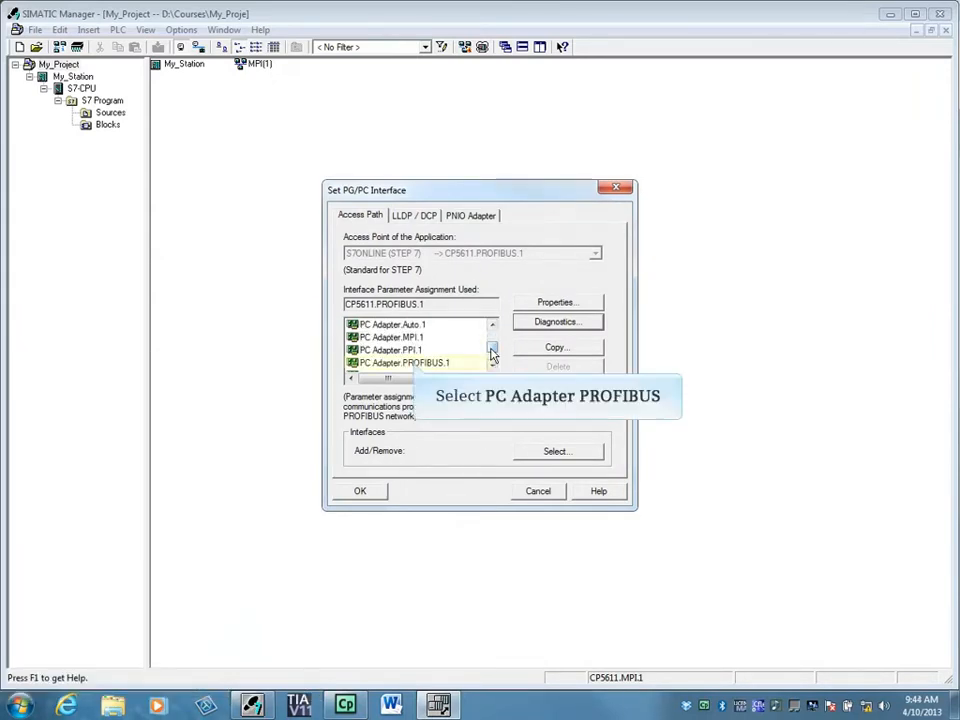
# Try PC Adapter.PROFIBUS.1 as the interface, then cancel so CP5611.MPI.1 stays in use.
pyautogui.click(417, 364)
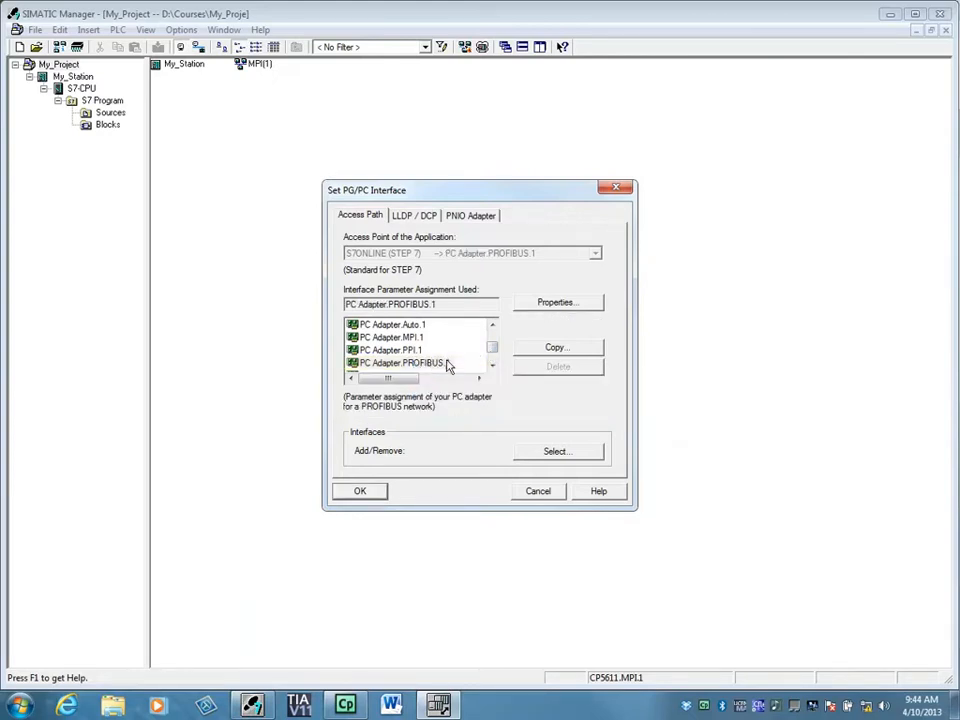
pyautogui.moveTo(491, 354); pyautogui.dragTo(492, 345)
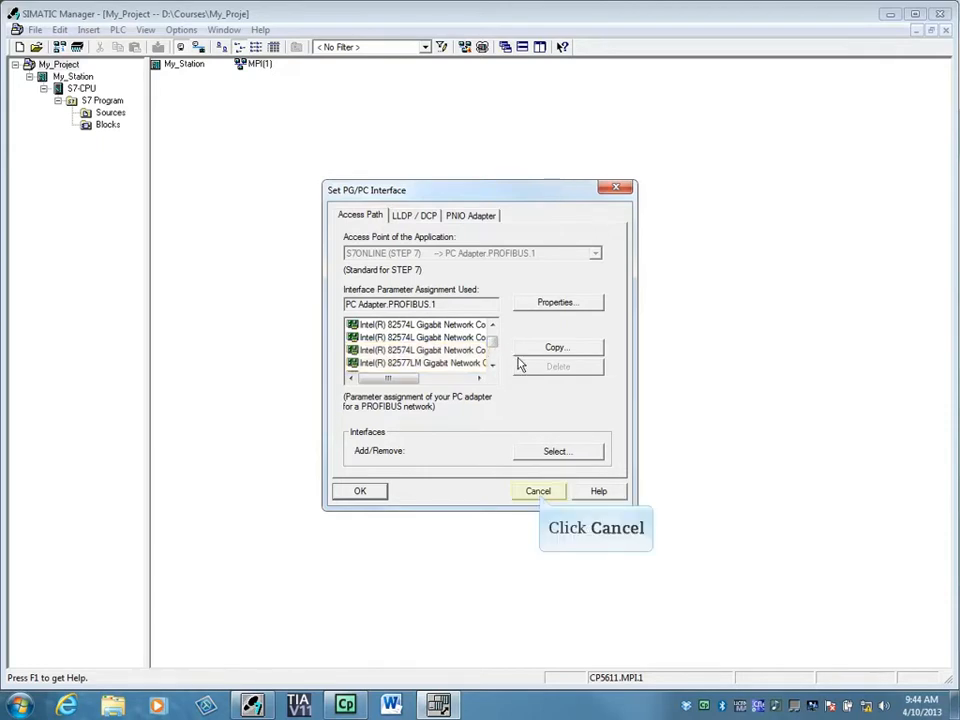
pyautogui.click(538, 491)
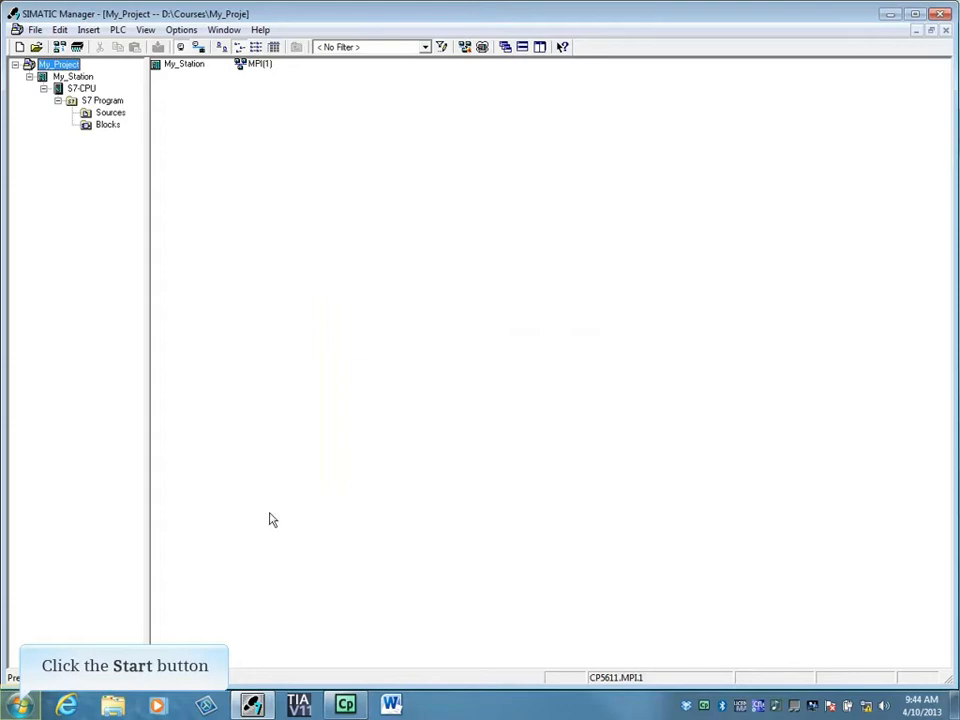
# Check Local Area Connection 2's status and the network adapter list in Control Panel, then close it.
pyautogui.click(20, 706)
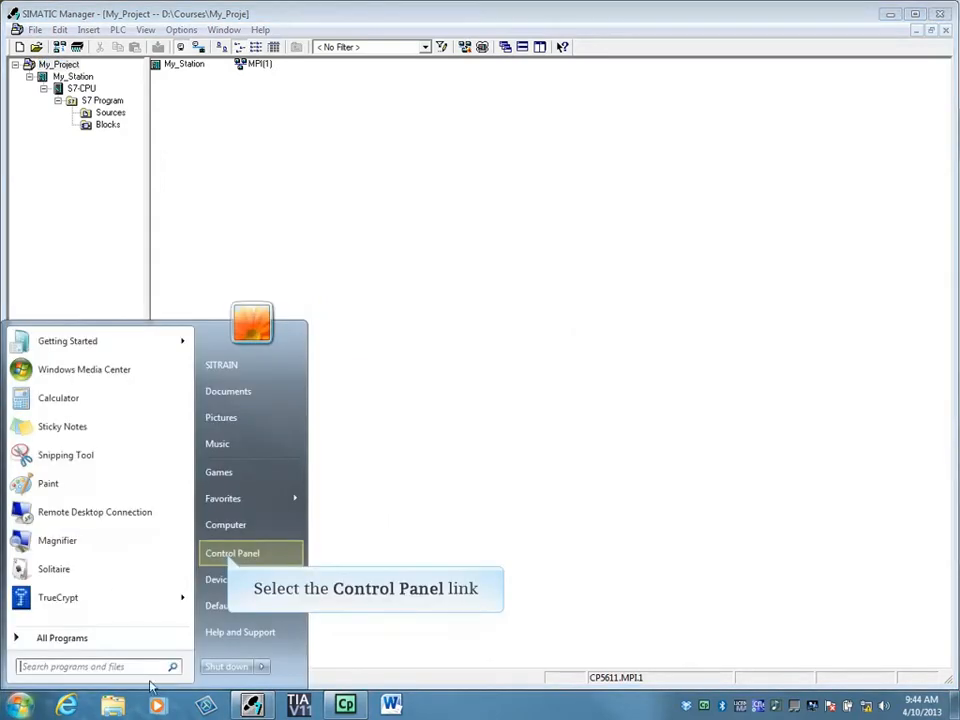
pyautogui.click(250, 555)
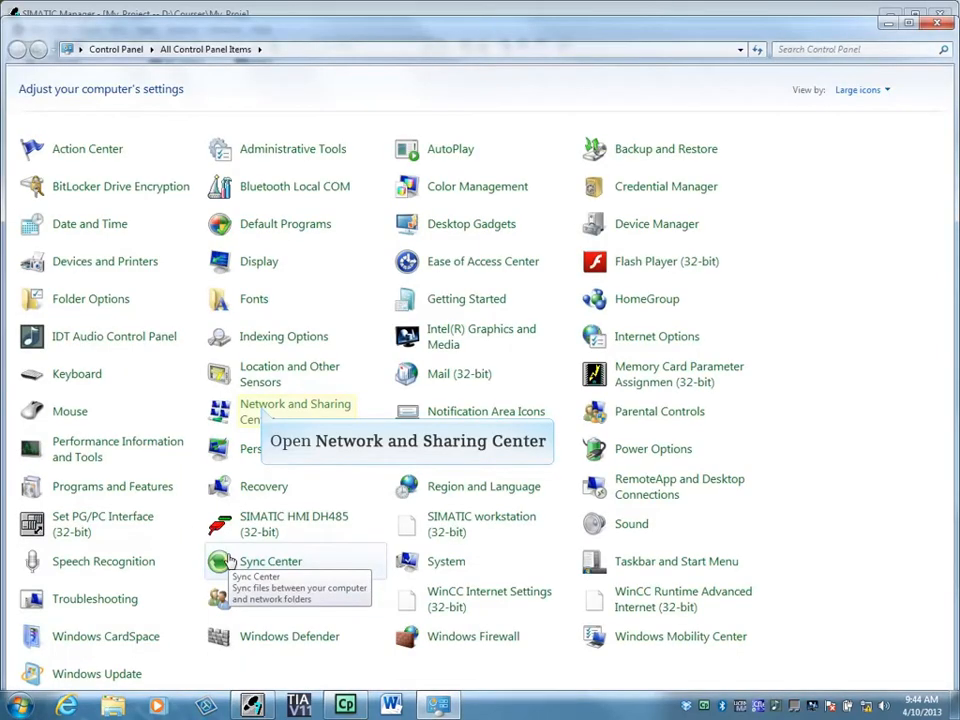
pyautogui.click(262, 412)
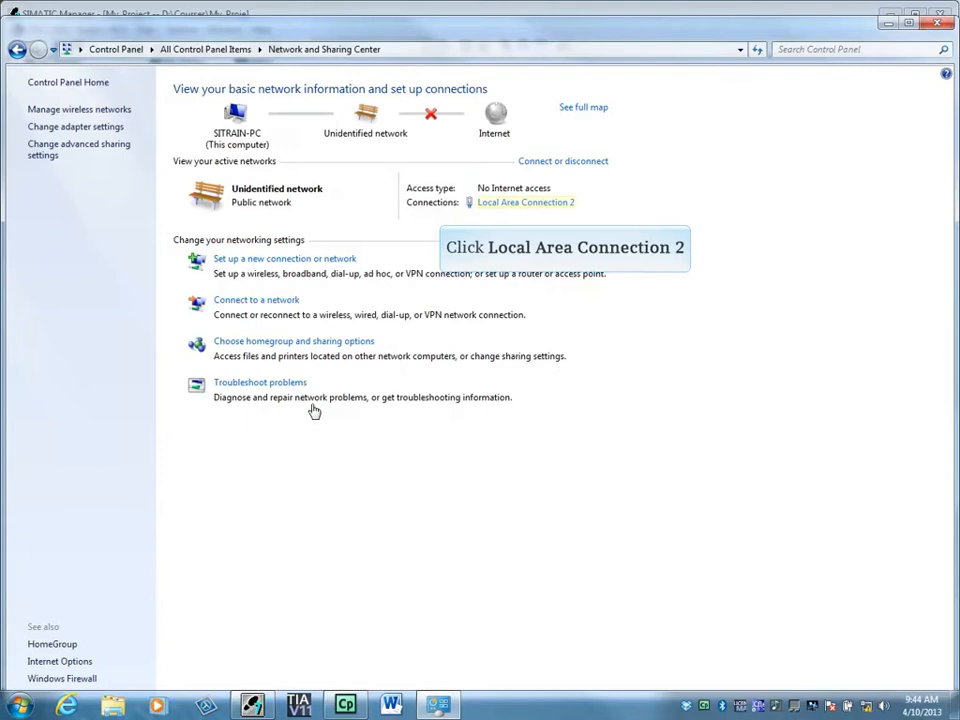
pyautogui.click(547, 205)
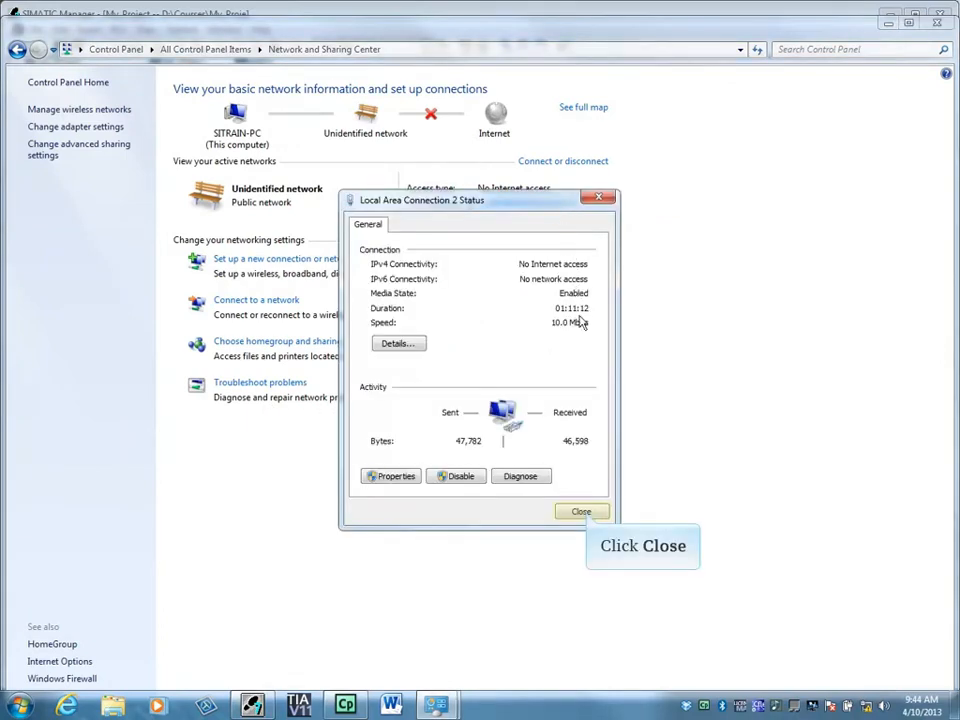
pyautogui.click(581, 512)
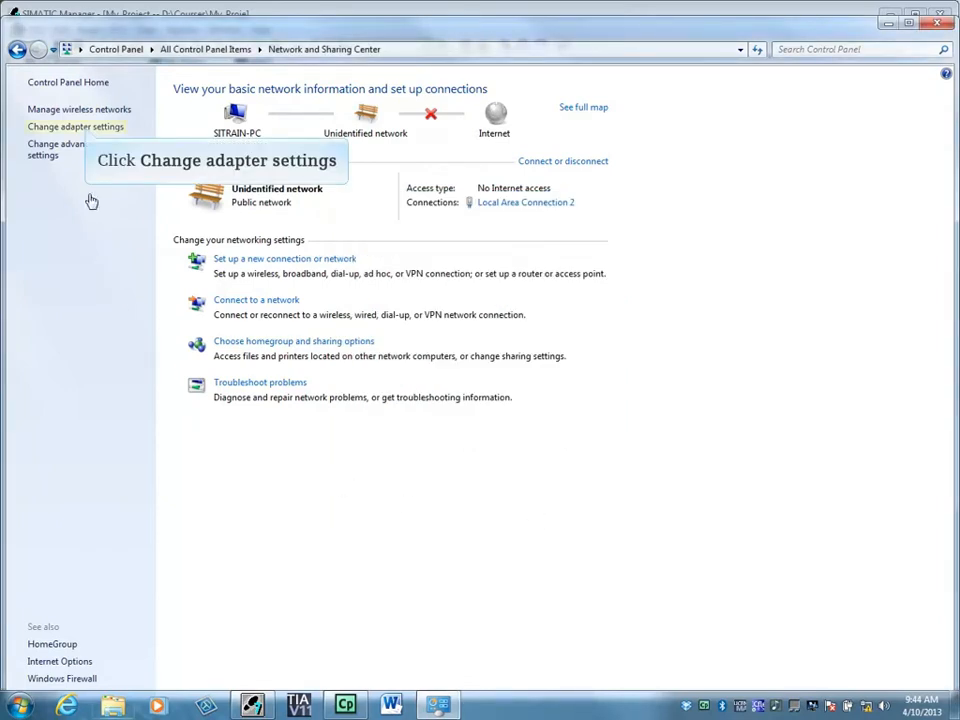
pyautogui.click(88, 127)
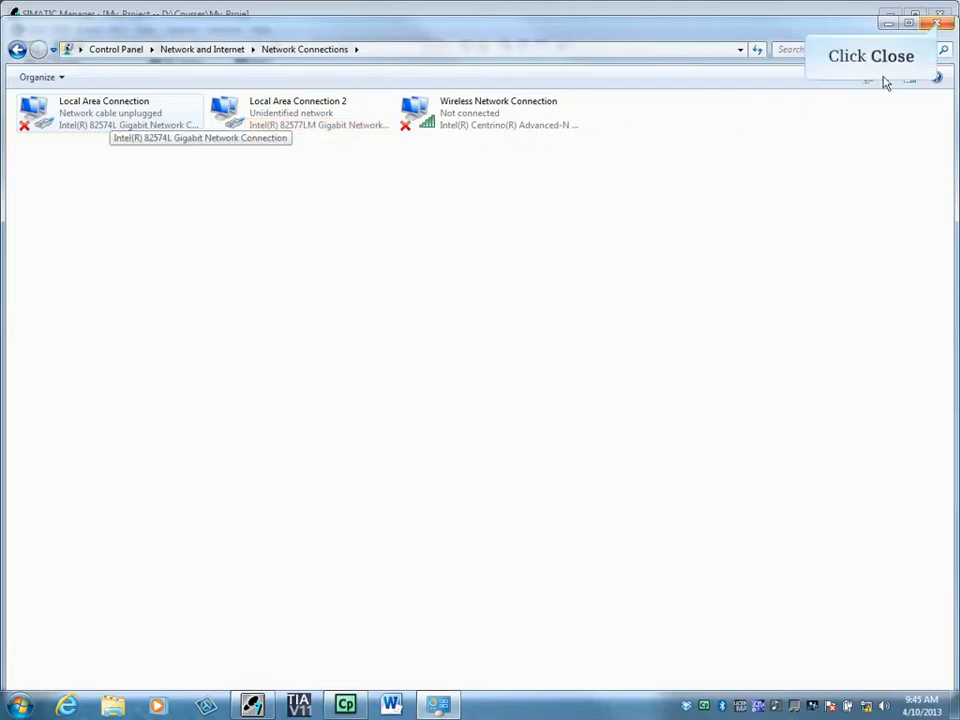
pyautogui.click(938, 20)
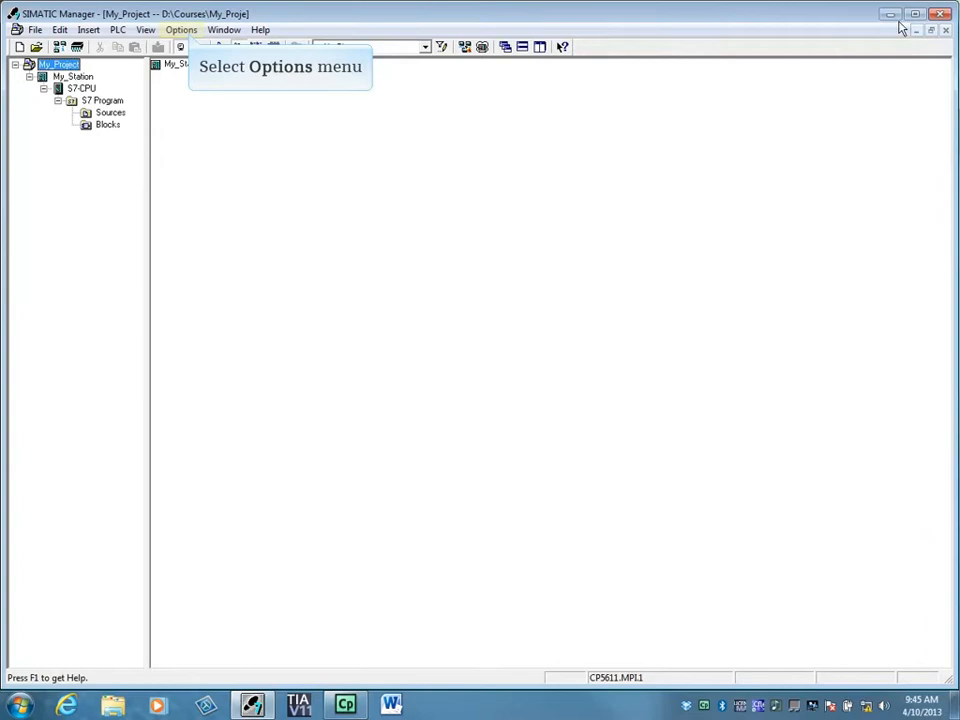
# Set the PG/PC interface to Intel(R) 82577LM Gigabit Network Connection.TCPIP.1, accept the warning, and list accessible nodes.
pyautogui.click(183, 30)
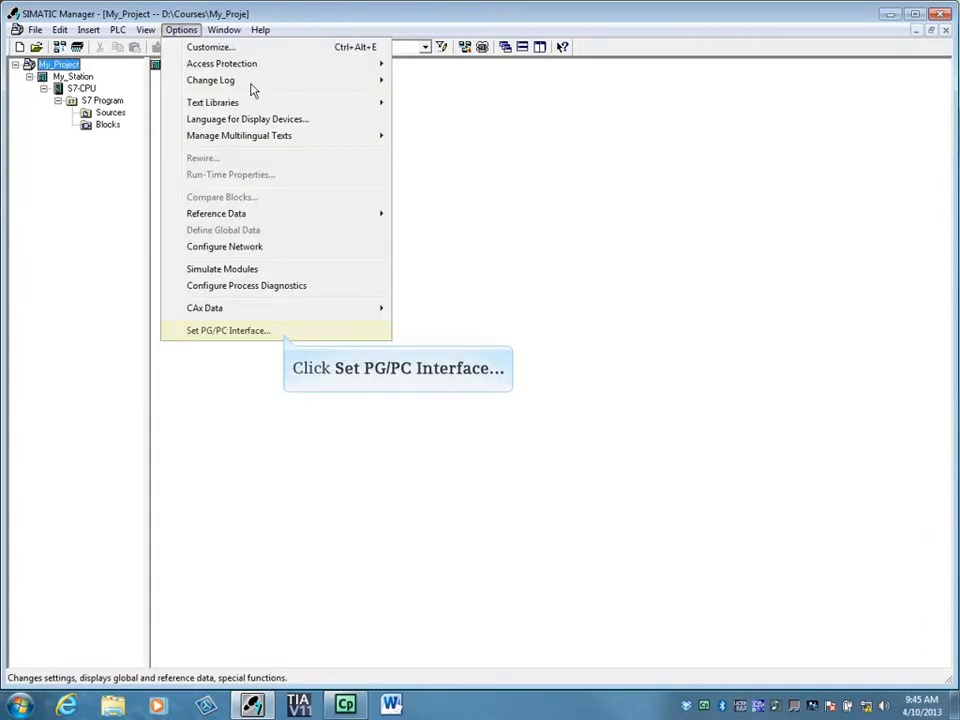
pyautogui.click(284, 338)
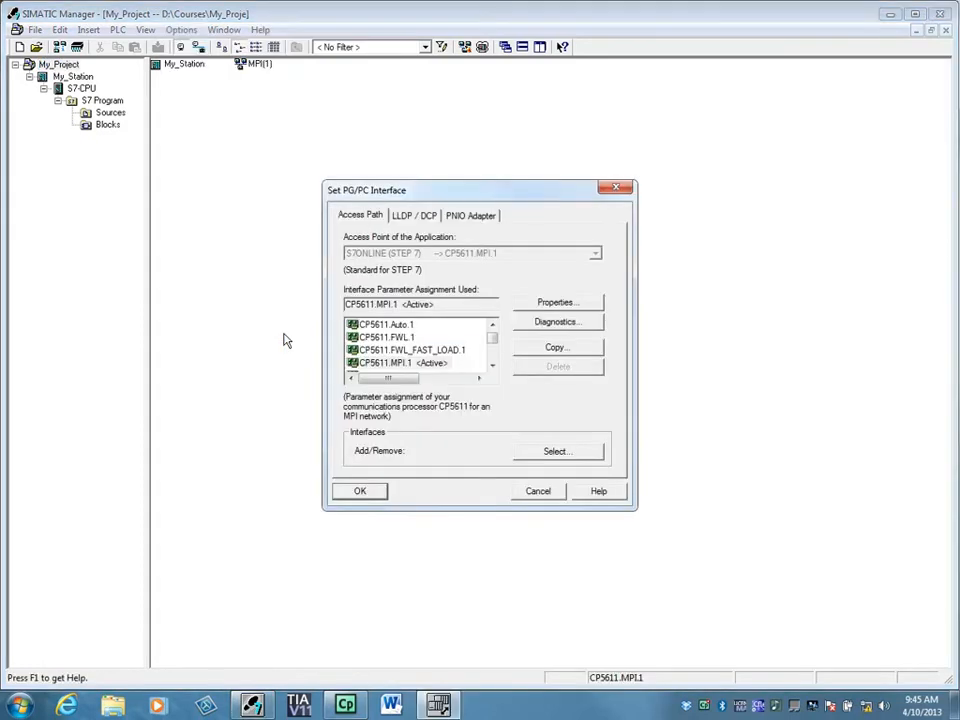
pyautogui.moveTo(491, 340); pyautogui.dragTo(492, 344)
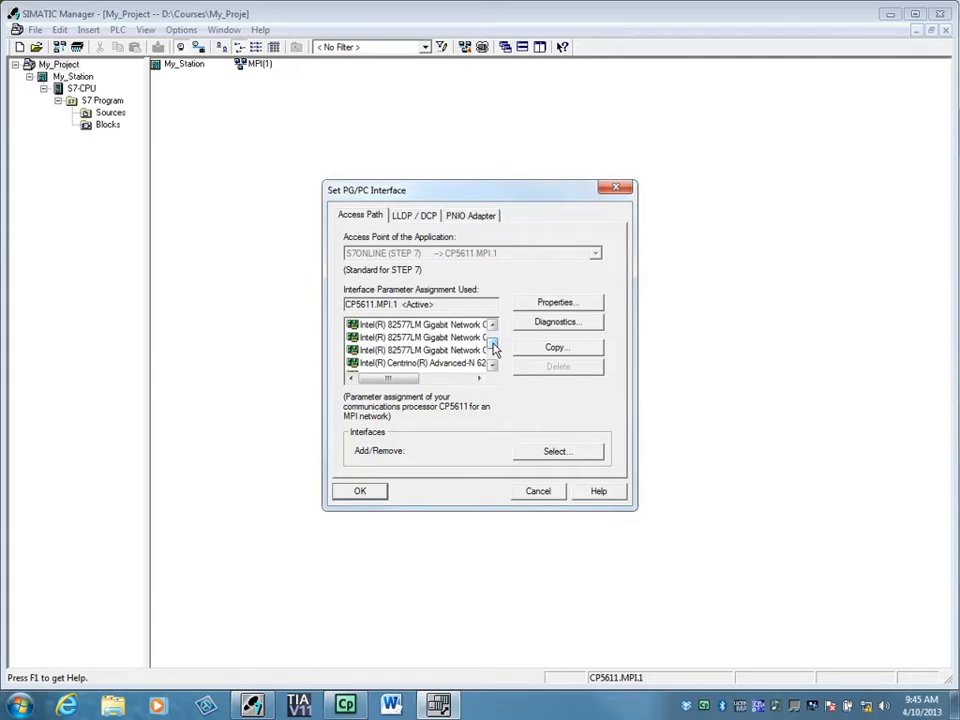
pyautogui.moveTo(407, 381); pyautogui.dragTo(430, 385)
pyautogui.moveTo(435, 385); pyautogui.dragTo(449, 387)
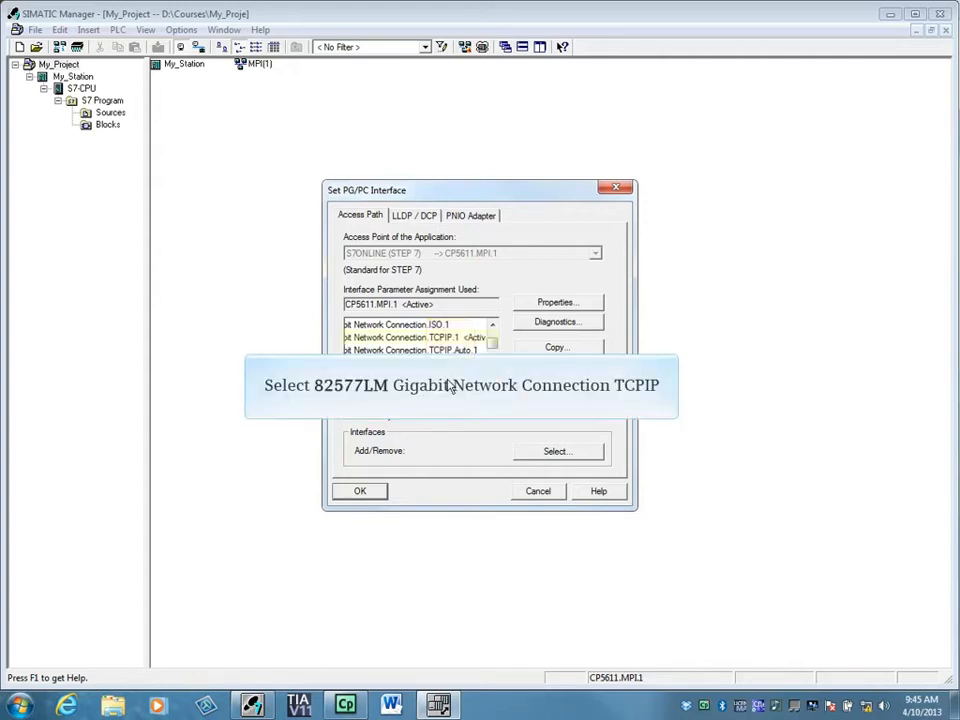
pyautogui.click(446, 339)
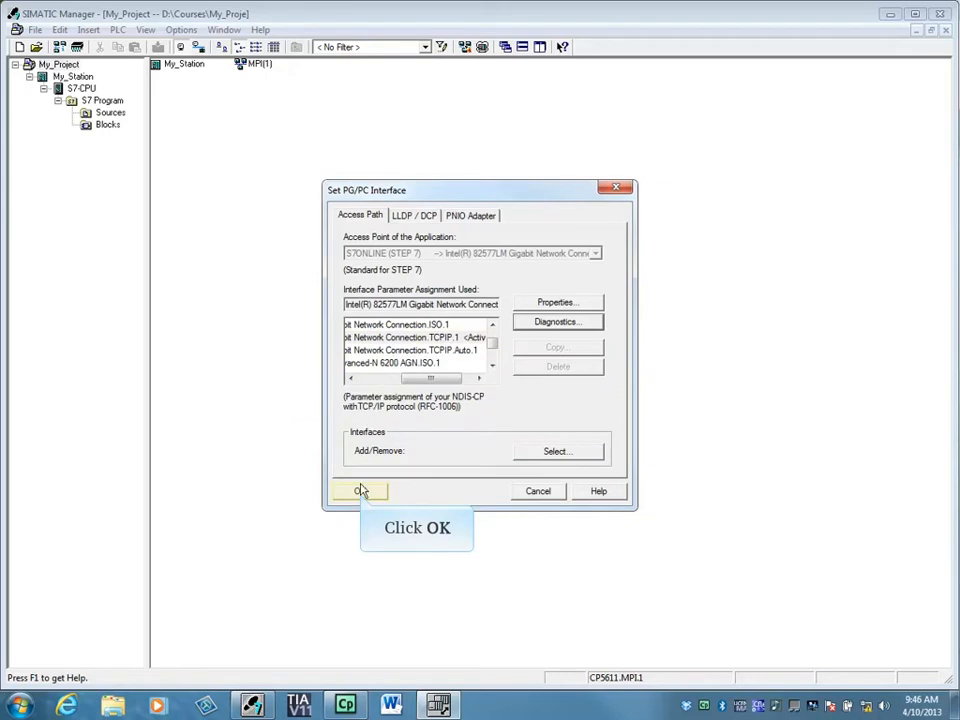
pyautogui.click(360, 493)
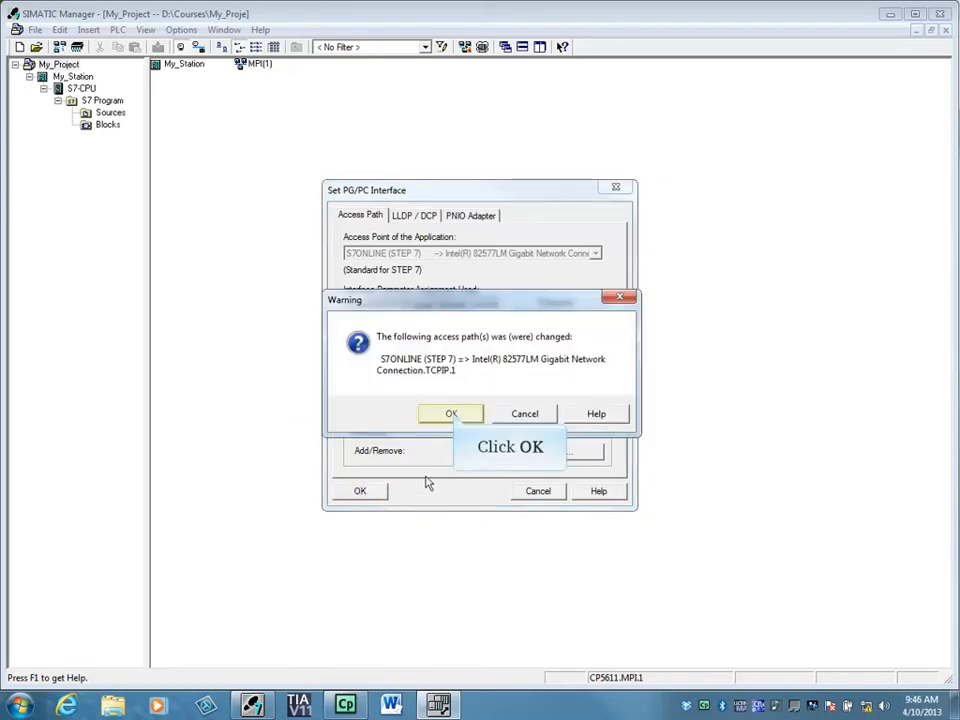
pyautogui.click(452, 415)
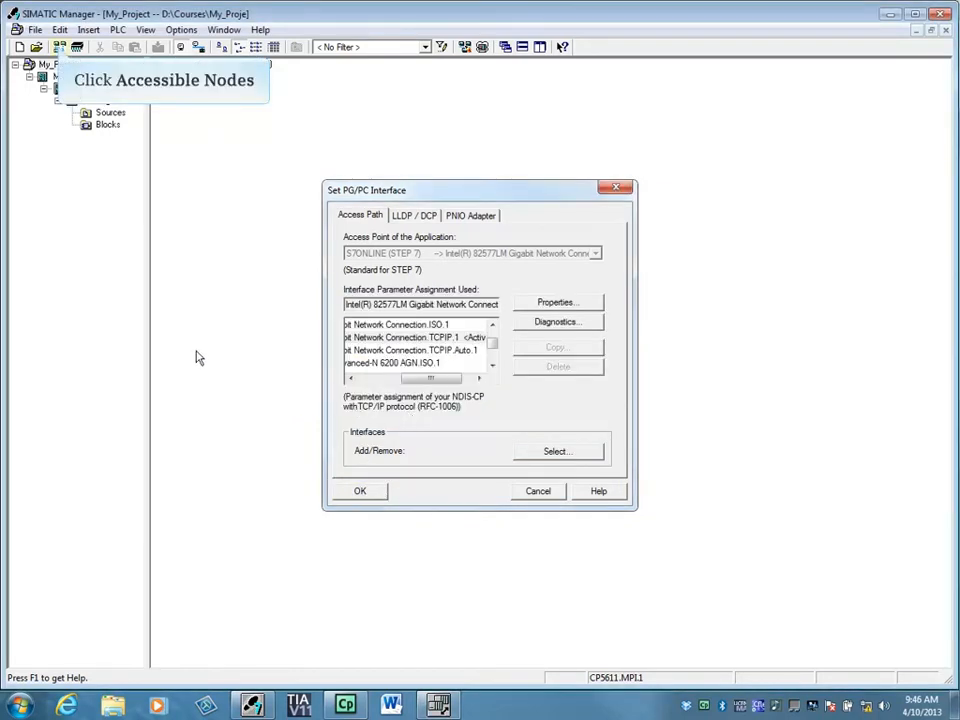
pyautogui.click(59, 47)
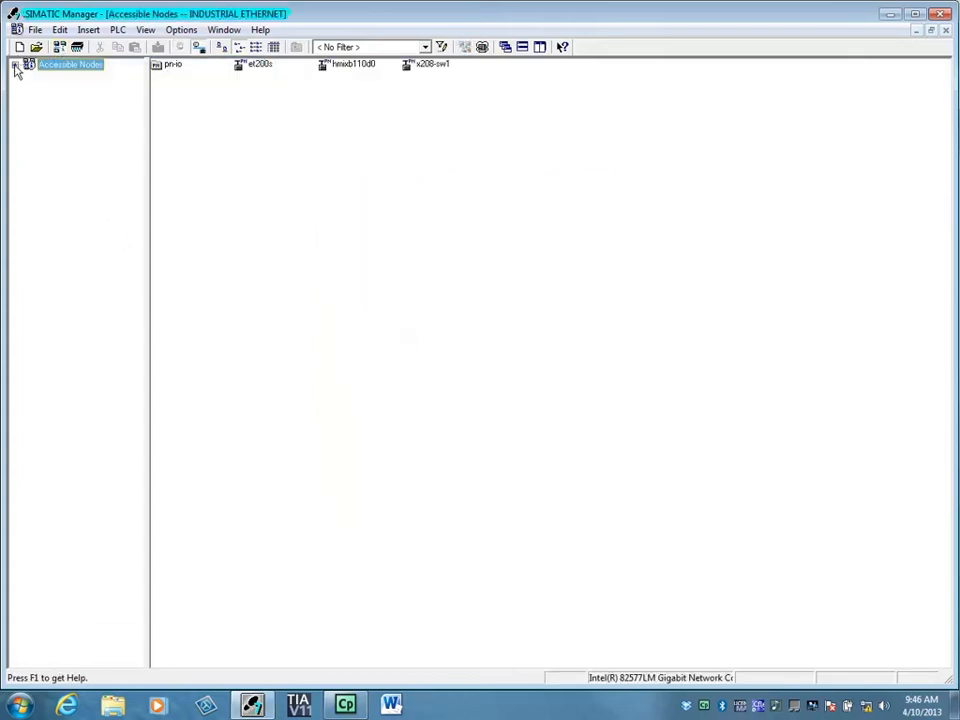
# Expand Accessible Nodes > pn-io to list its Blocks, then reopen Accessible Nodes at restored size.
pyautogui.click(15, 65)
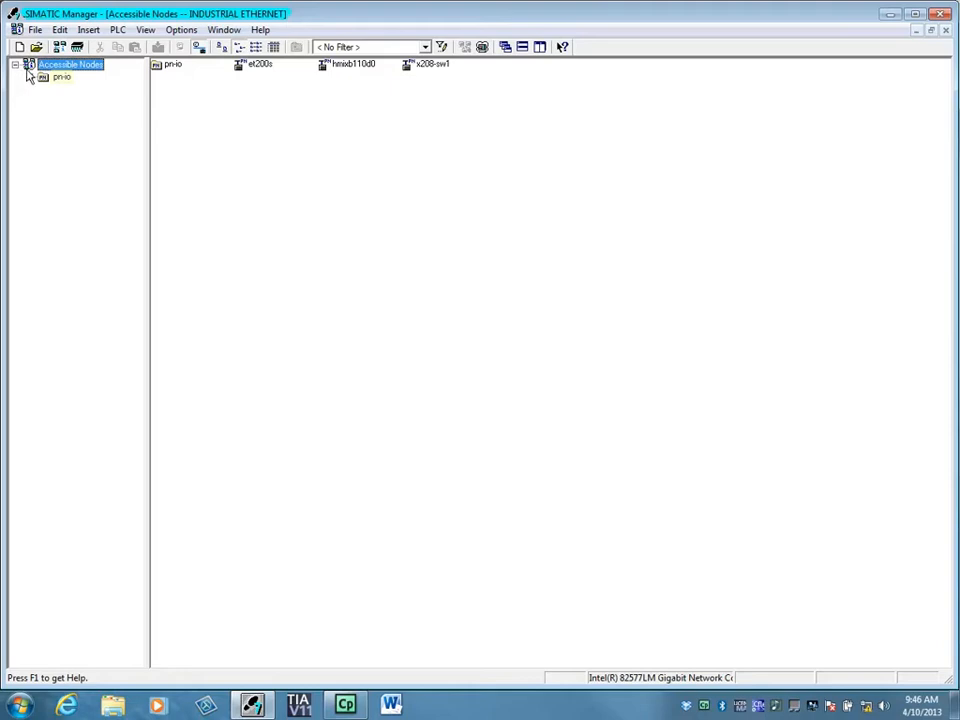
pyautogui.click(29, 78)
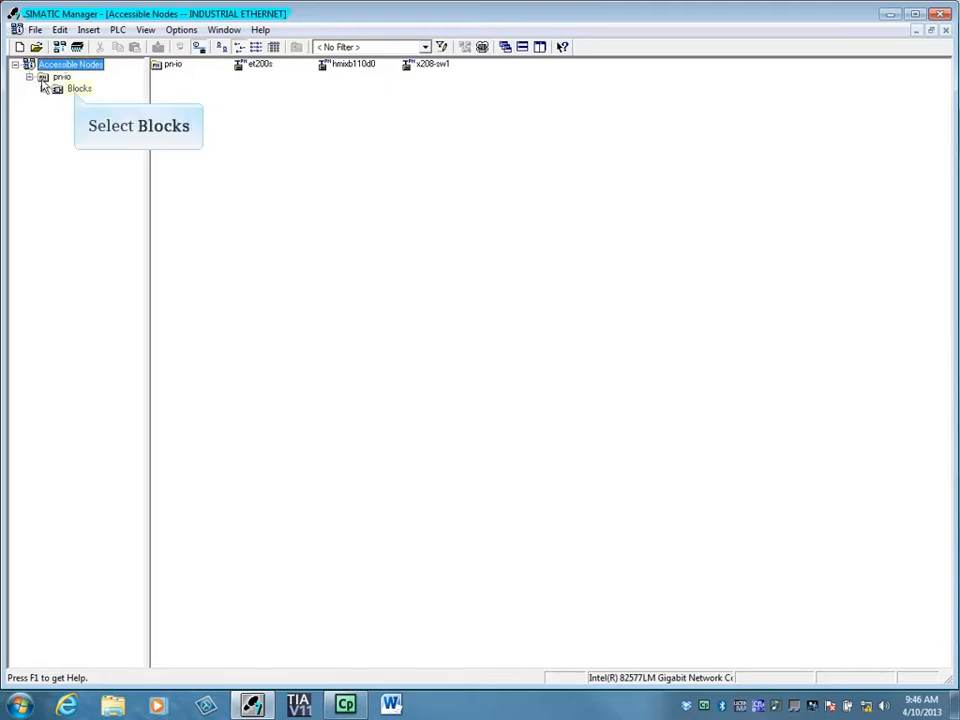
pyautogui.click(78, 90)
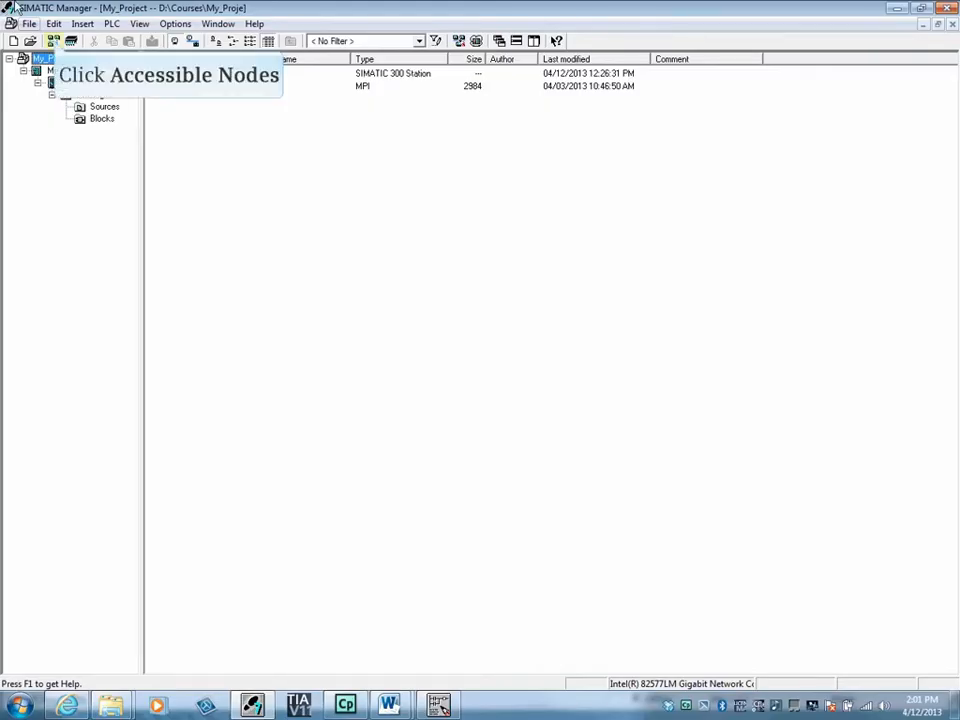
pyautogui.click(53, 41)
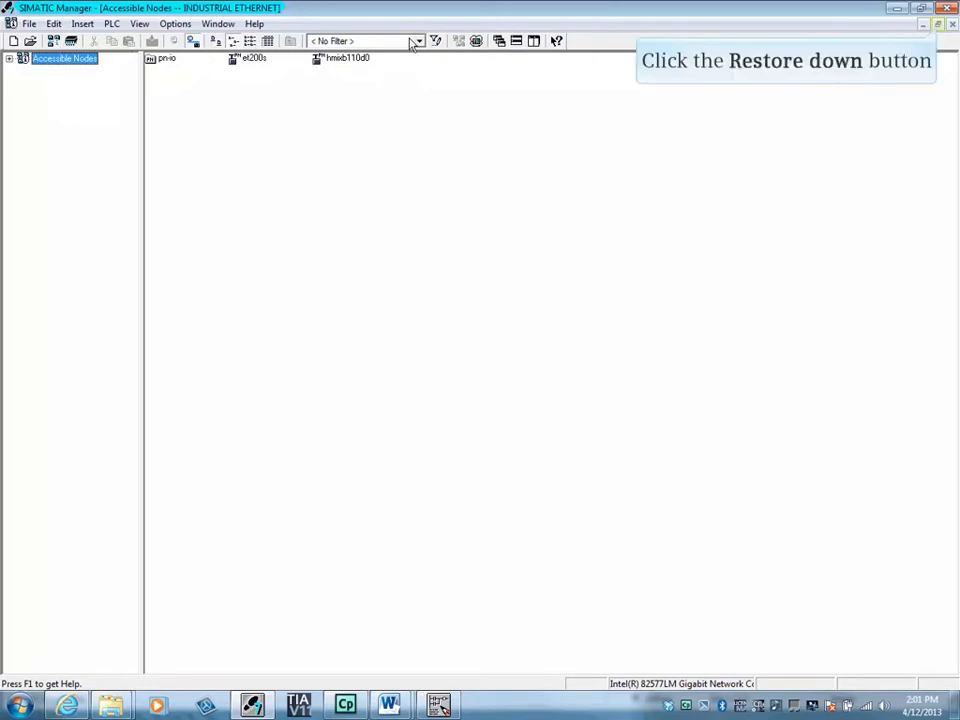
pyautogui.click(937, 24)
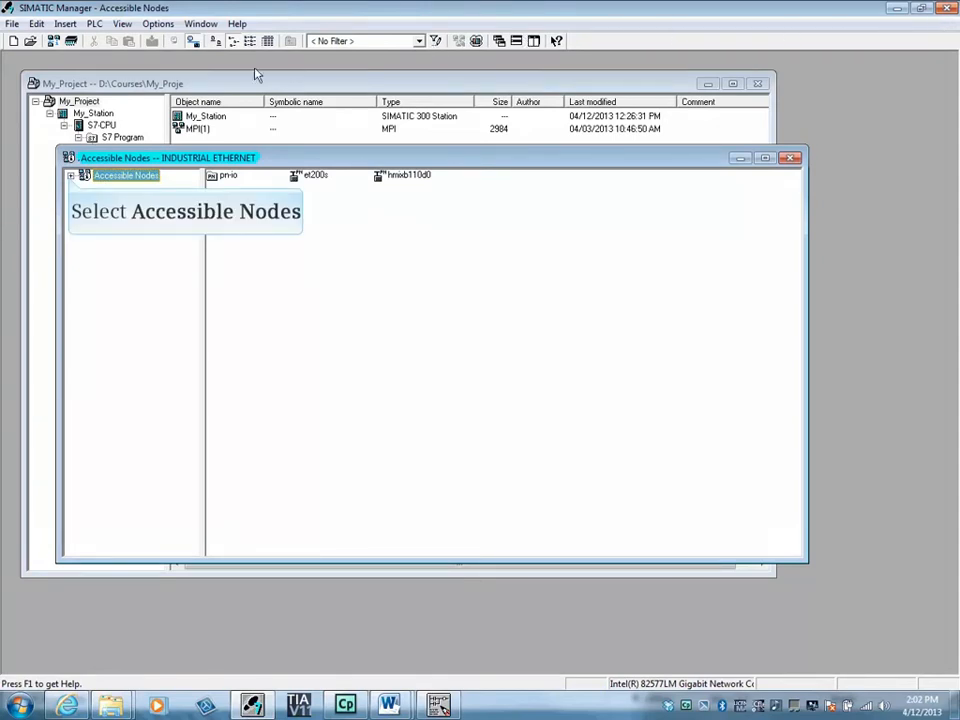
# Show pn-io's Blocks in the detailed view and open FC14 from the CPU.
pyautogui.click(70, 176)
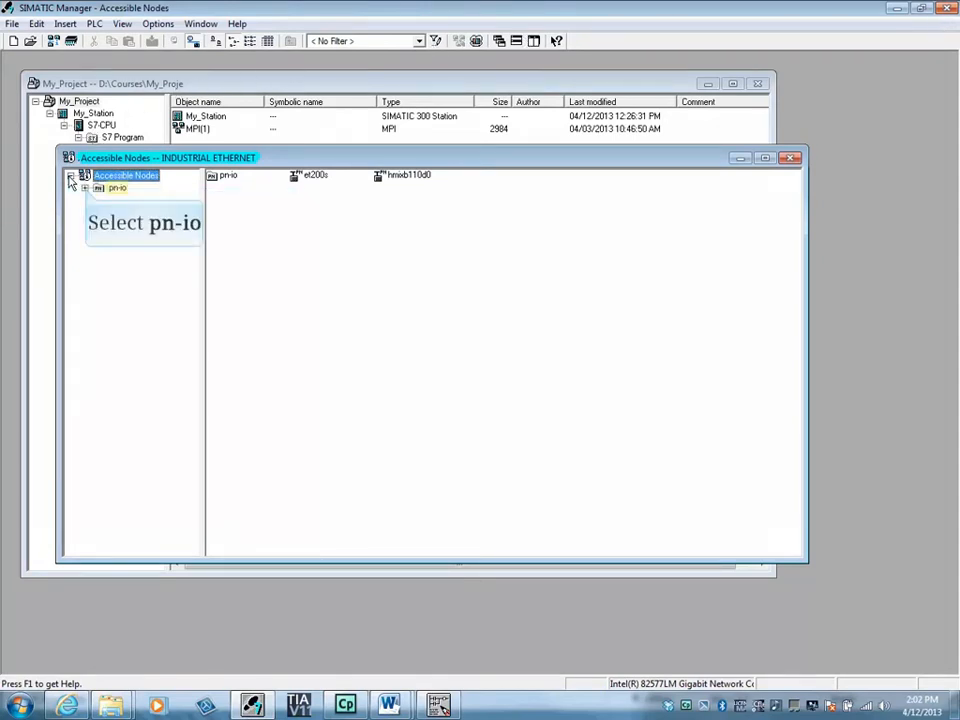
pyautogui.click(86, 188)
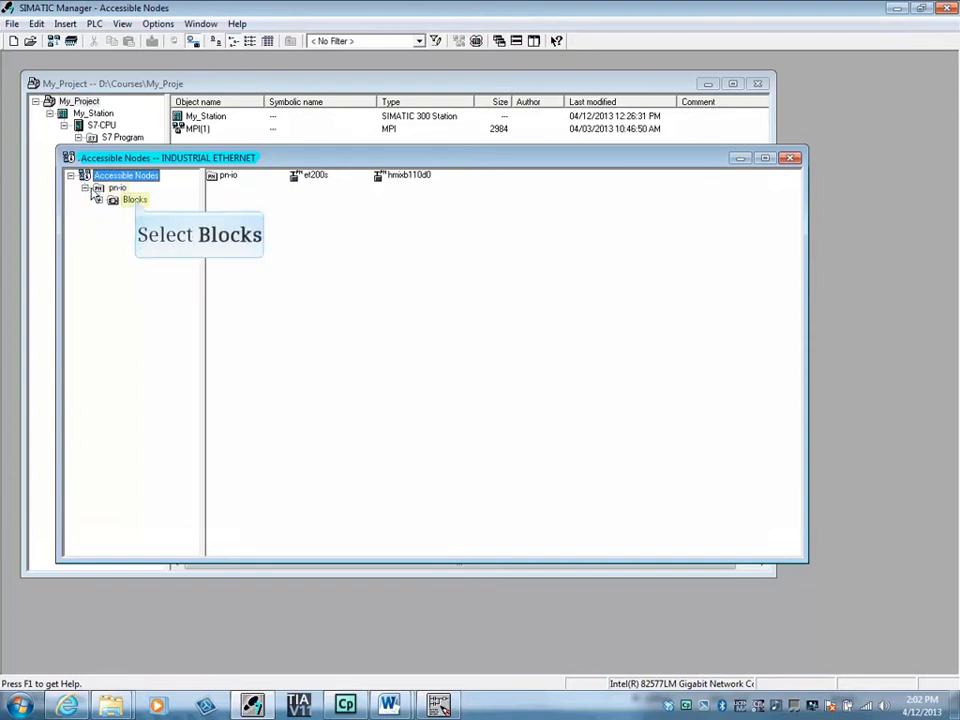
pyautogui.click(136, 201)
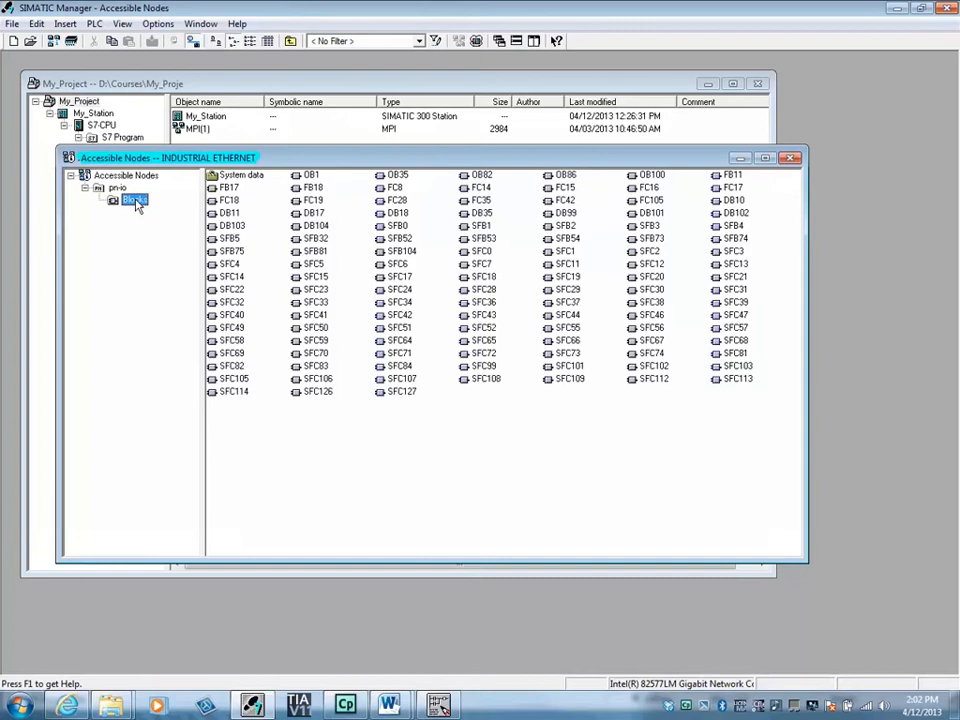
pyautogui.click(268, 43)
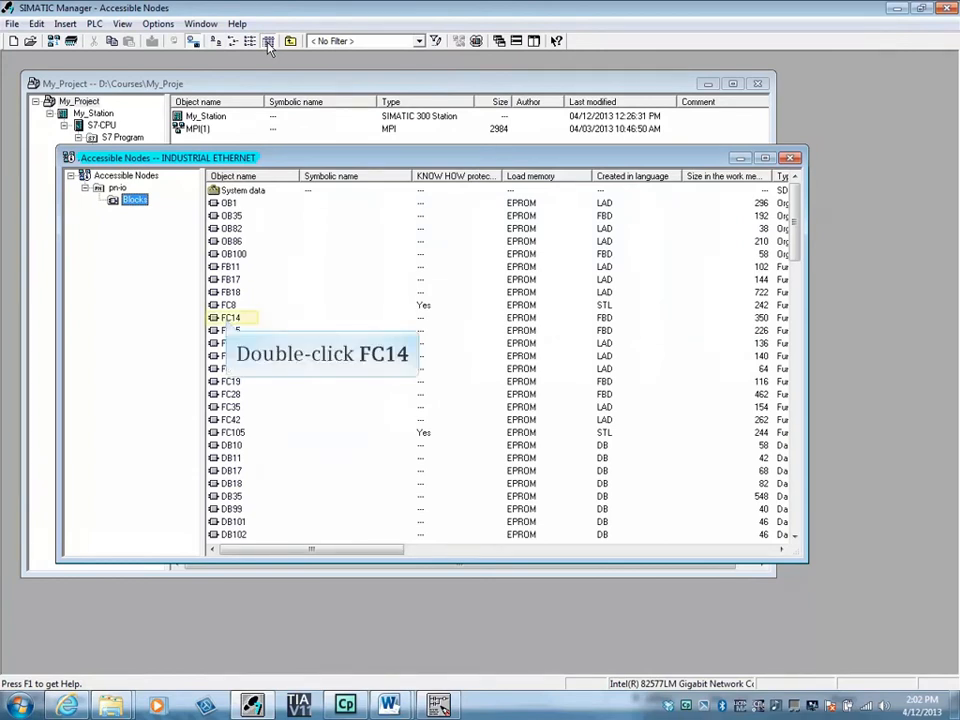
pyautogui.doubleClick(228, 318)
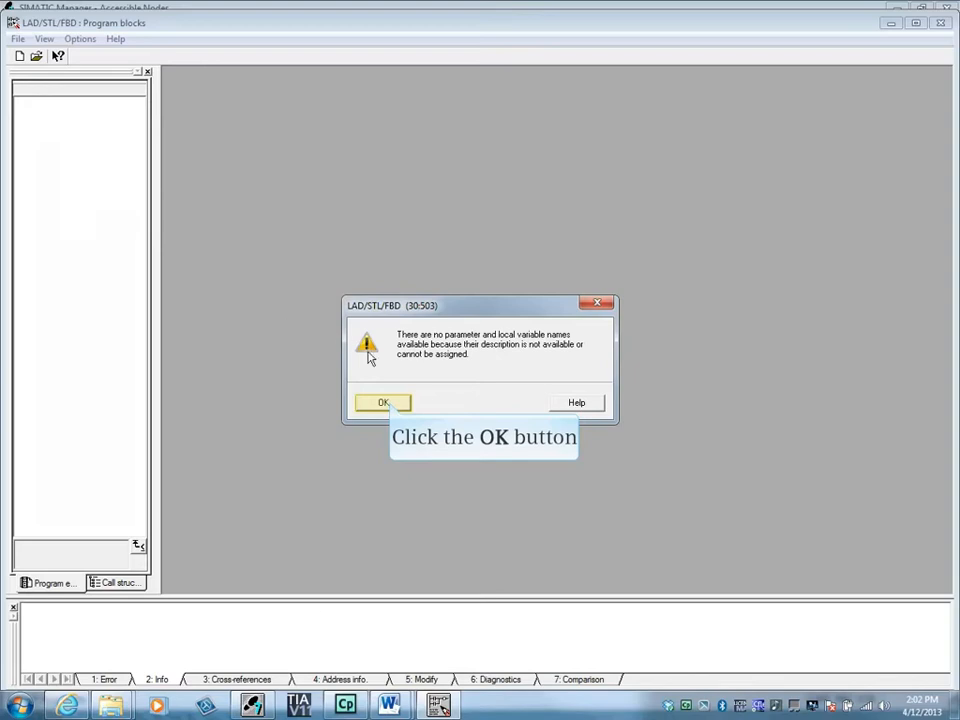
# Dismiss the 30:503 and 34:175 missing-symbol warnings to reveal FC14's ladder networks.
pyautogui.click(385, 402)
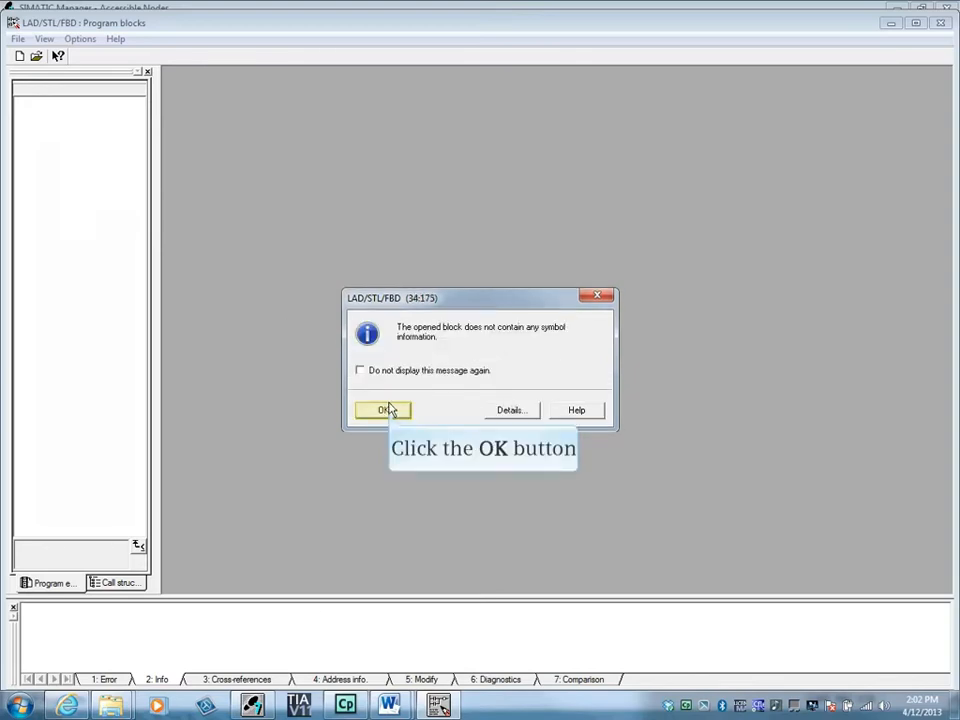
pyautogui.click(390, 411)
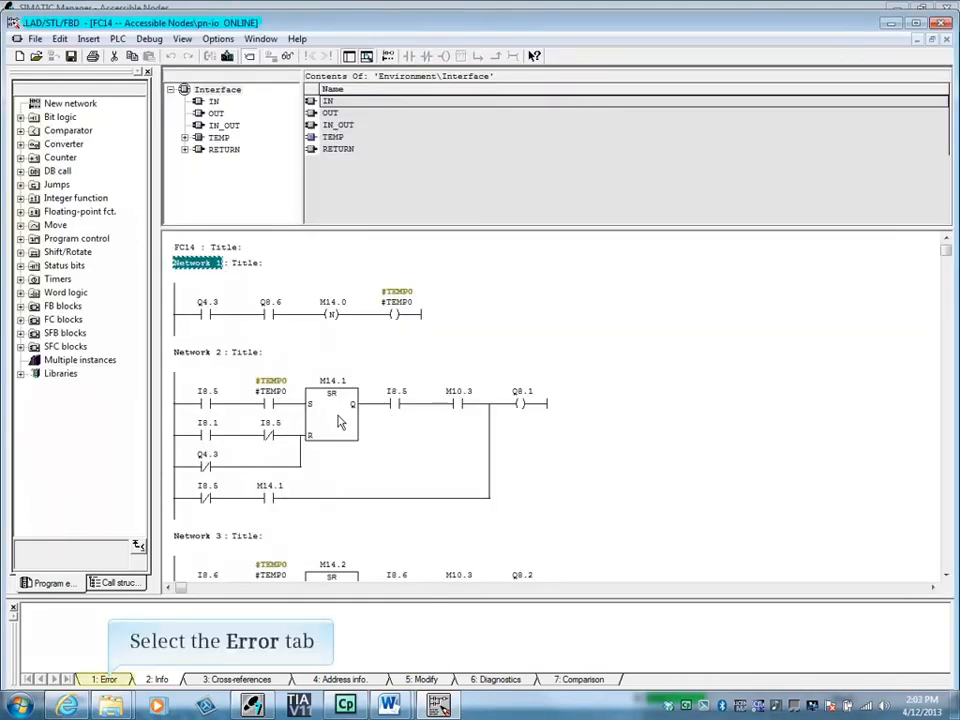
# Insert a normally open contact addressed M200.0 at the start of FC14's Network 1.
pyautogui.click(107, 680)
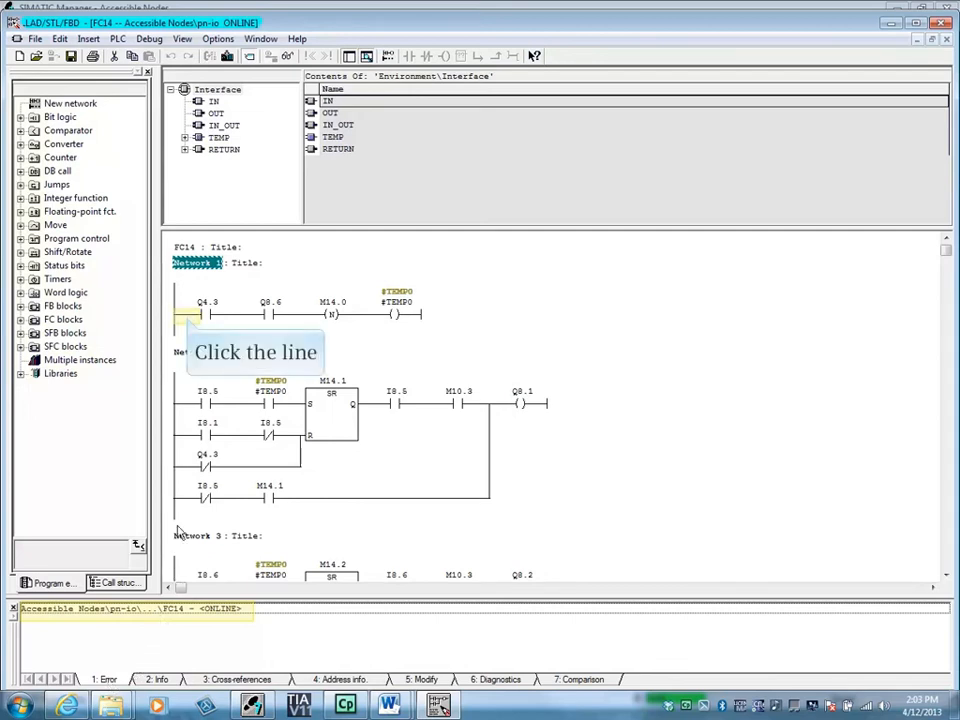
pyautogui.click(186, 316)
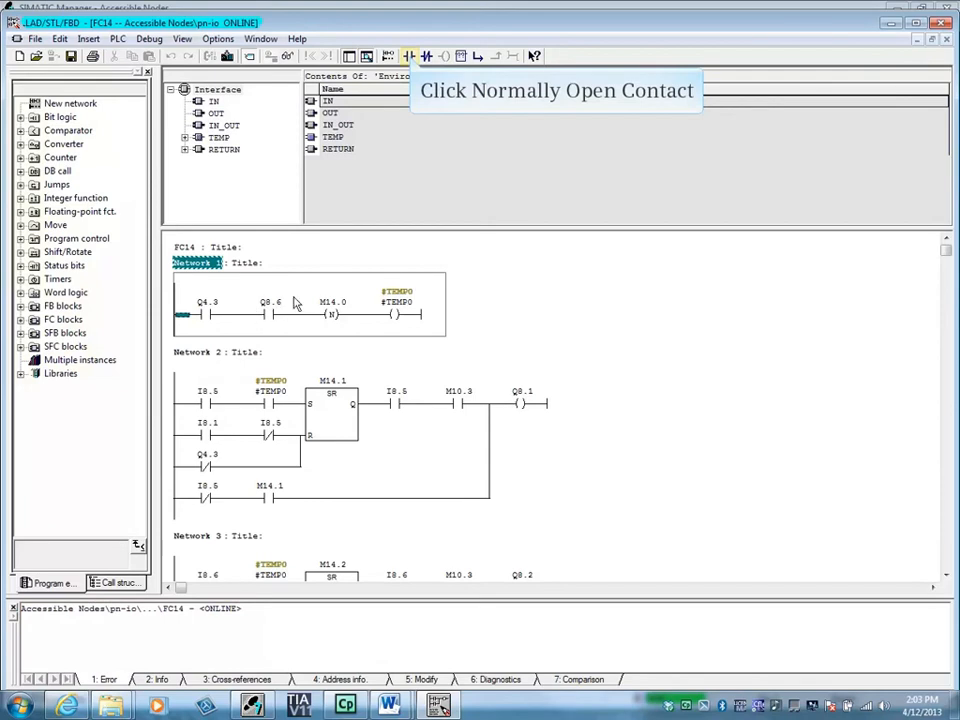
pyautogui.click(410, 57)
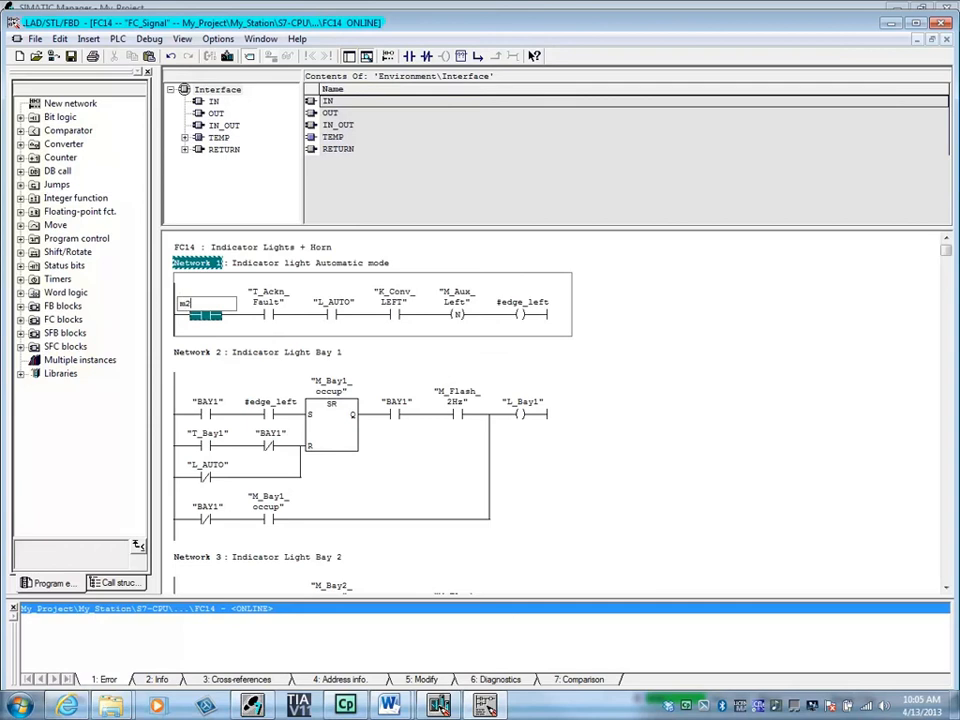
pyautogui.write('m200.0')
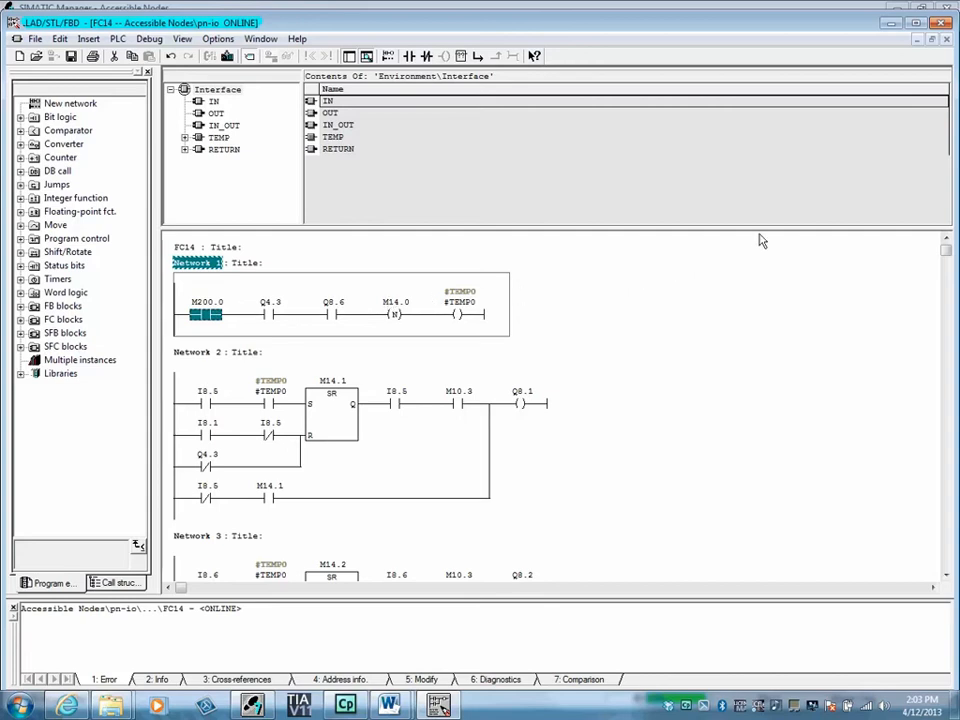
# Close FC14 without saving the M200.0 contact, then close the Accessible Nodes window.
pyautogui.click(941, 23)
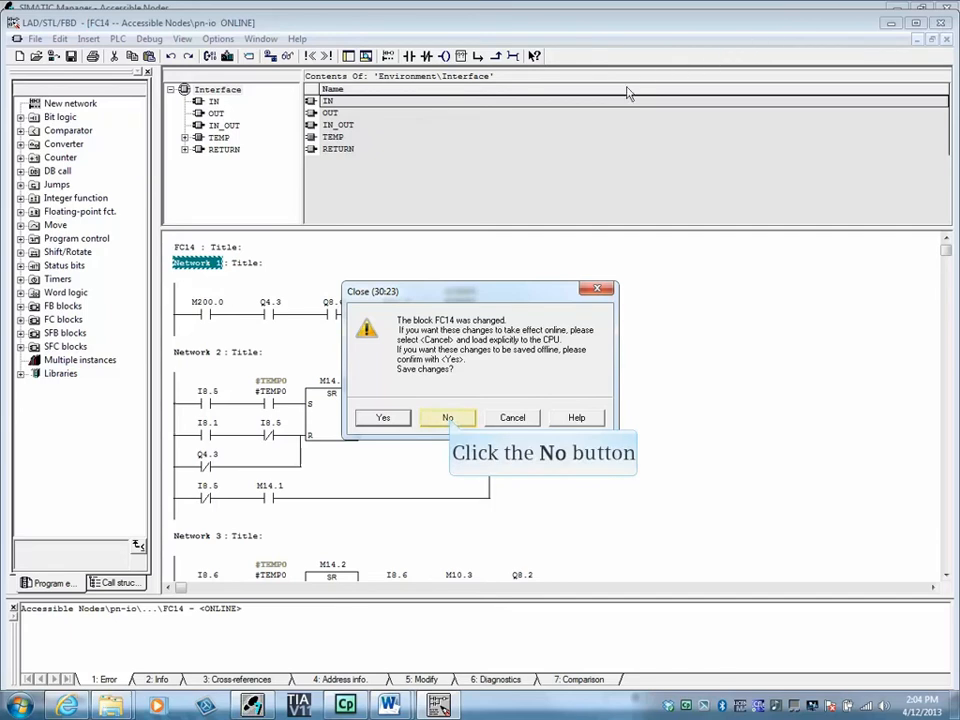
pyautogui.click(449, 420)
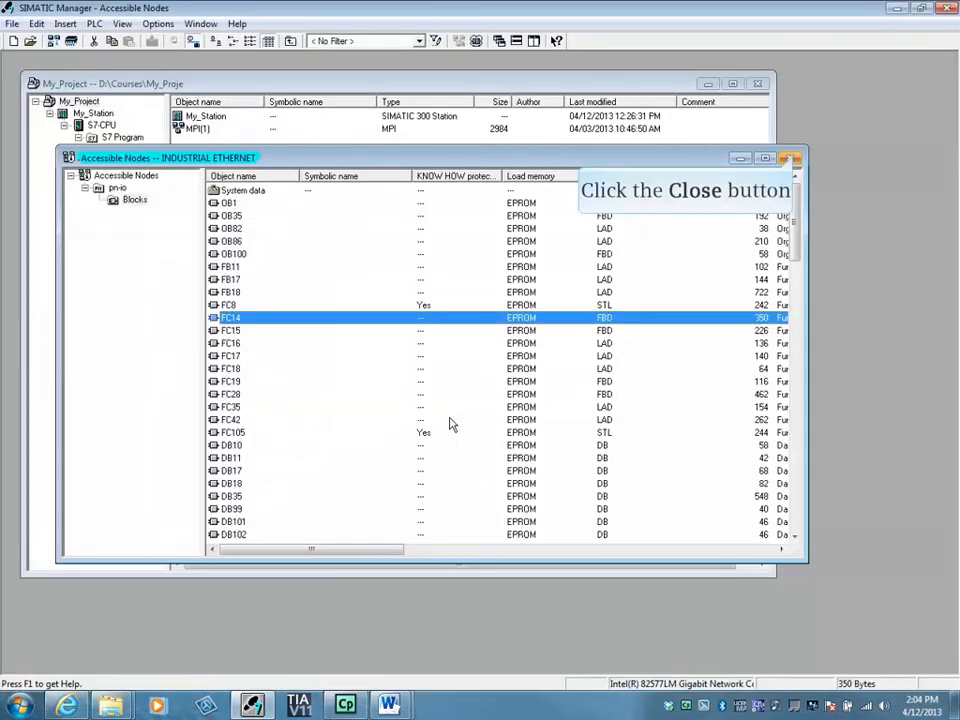
pyautogui.click(790, 158)
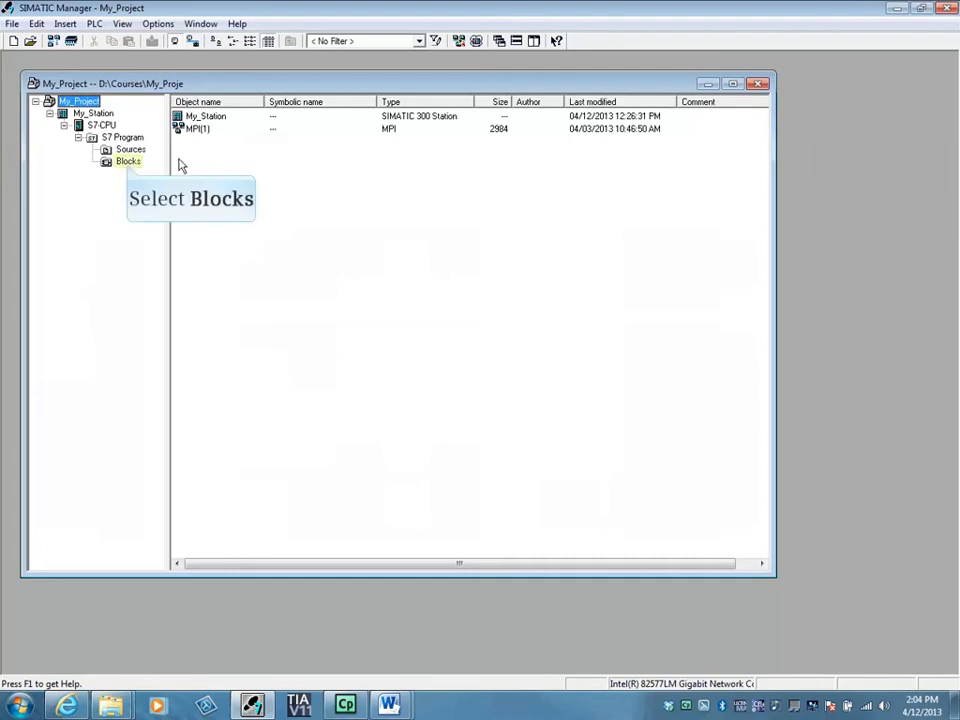
# List My_Project's blocks and briefly open, then close, the online project view.
pyautogui.click(128, 165)
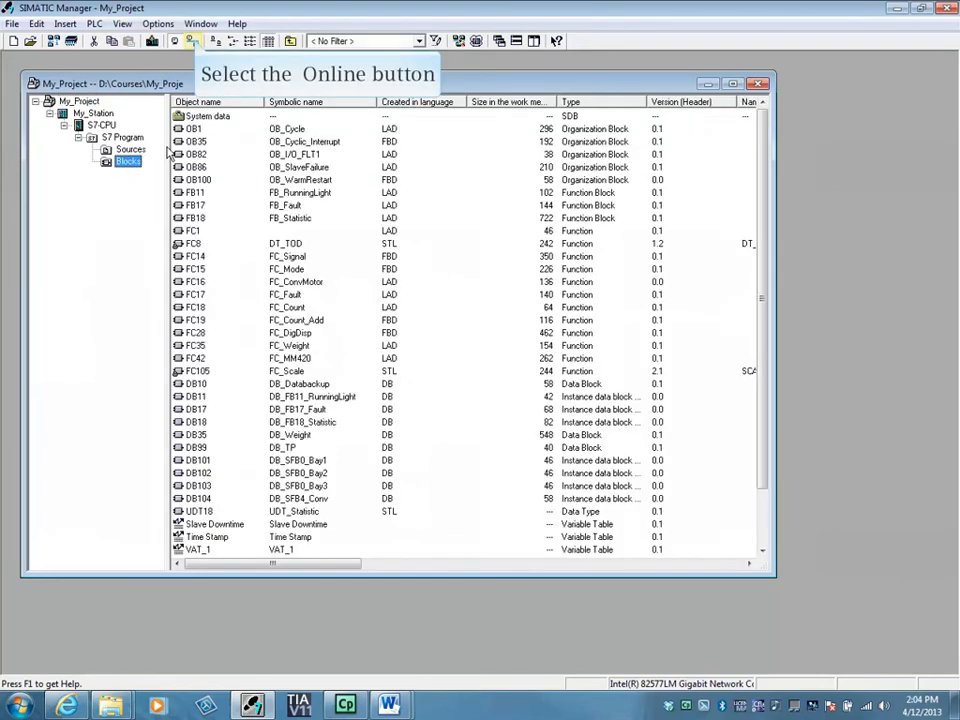
pyautogui.click(193, 41)
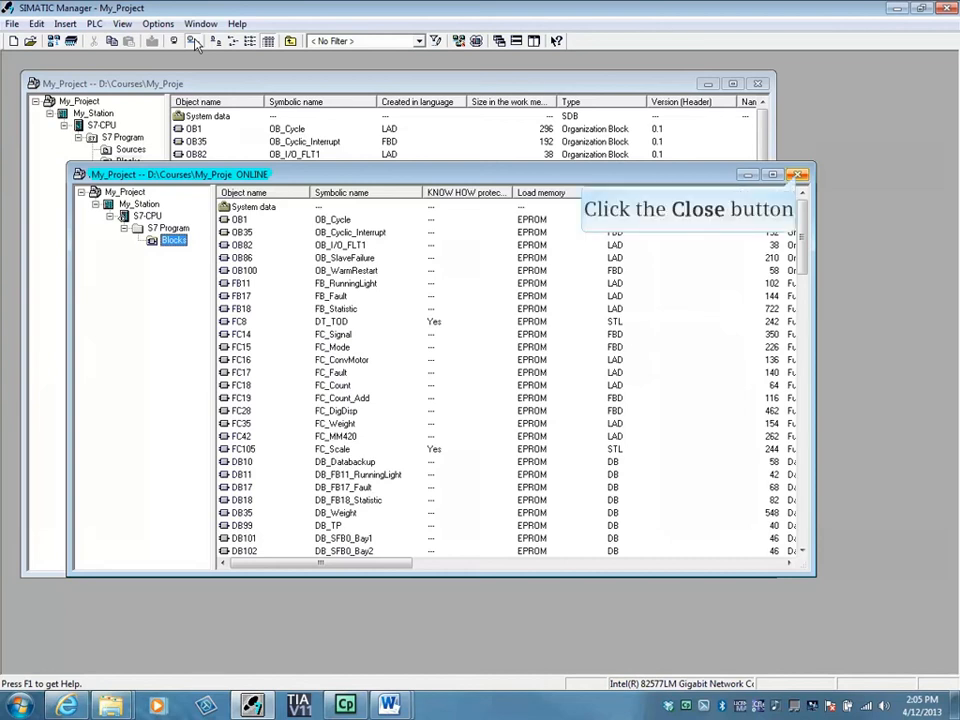
pyautogui.click(799, 176)
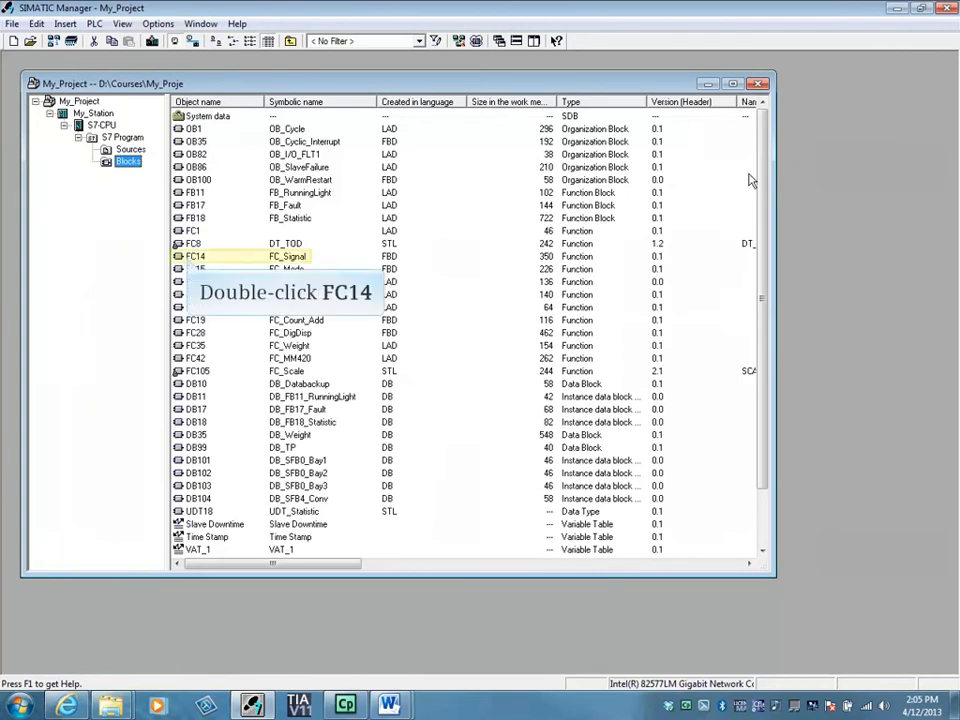
# Open FC14 in the ladder editor, toggle monitoring on and off, and request its online version.
pyautogui.doubleClick(190, 257)
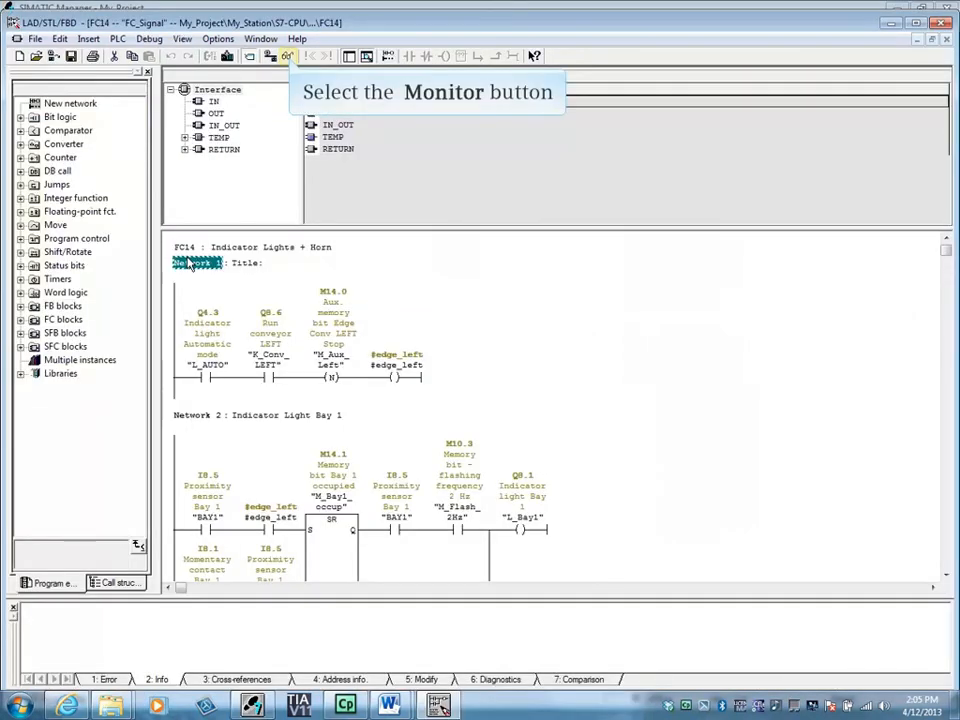
pyautogui.click(287, 56)
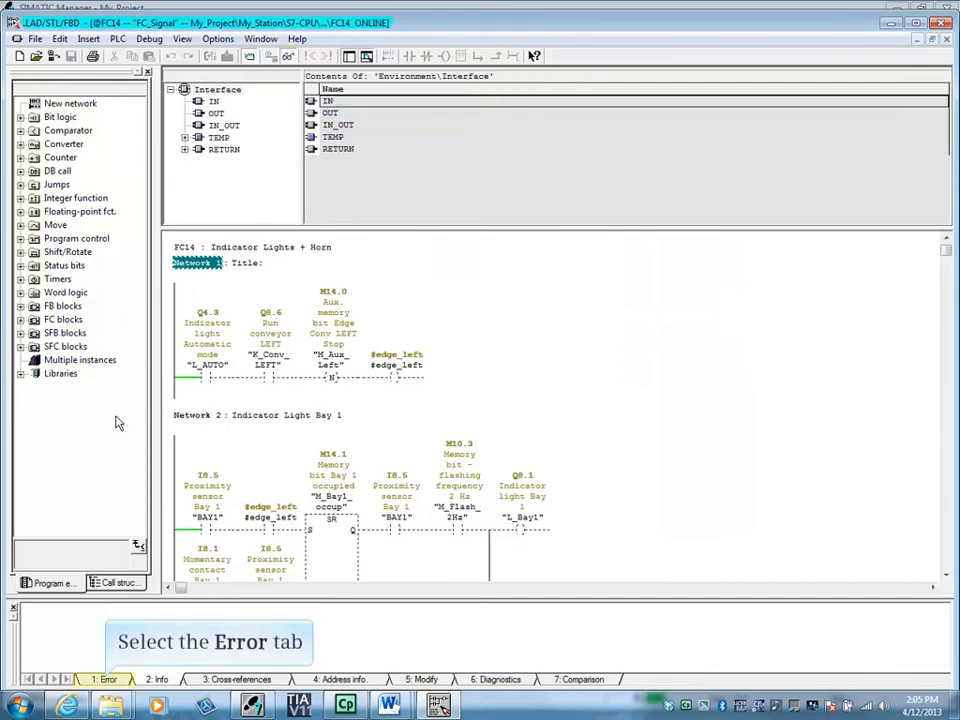
pyautogui.click(107, 680)
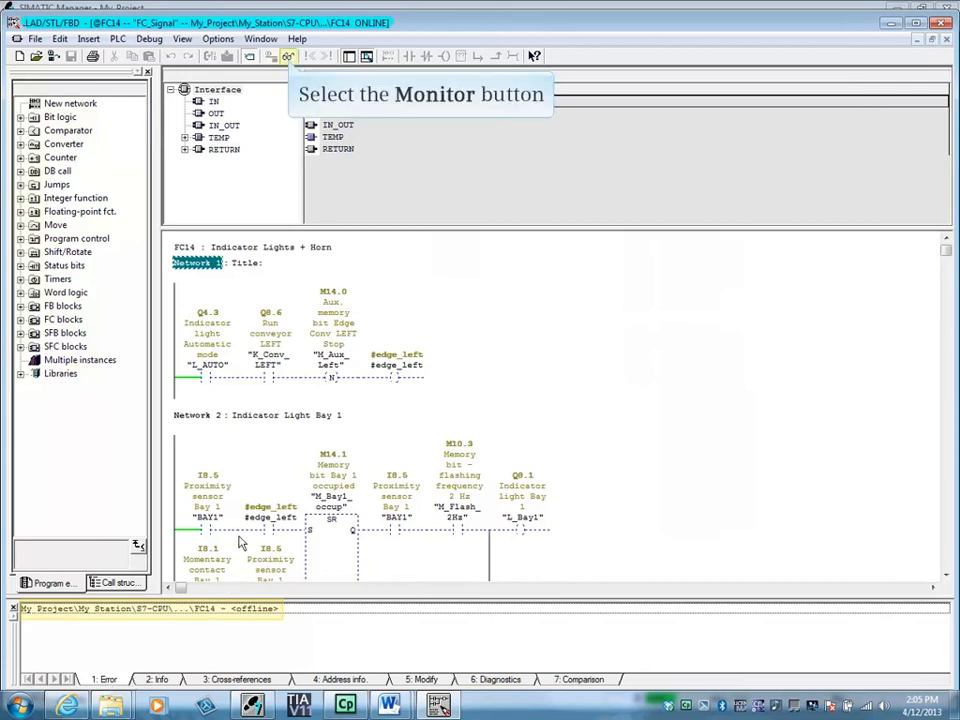
pyautogui.click(287, 56)
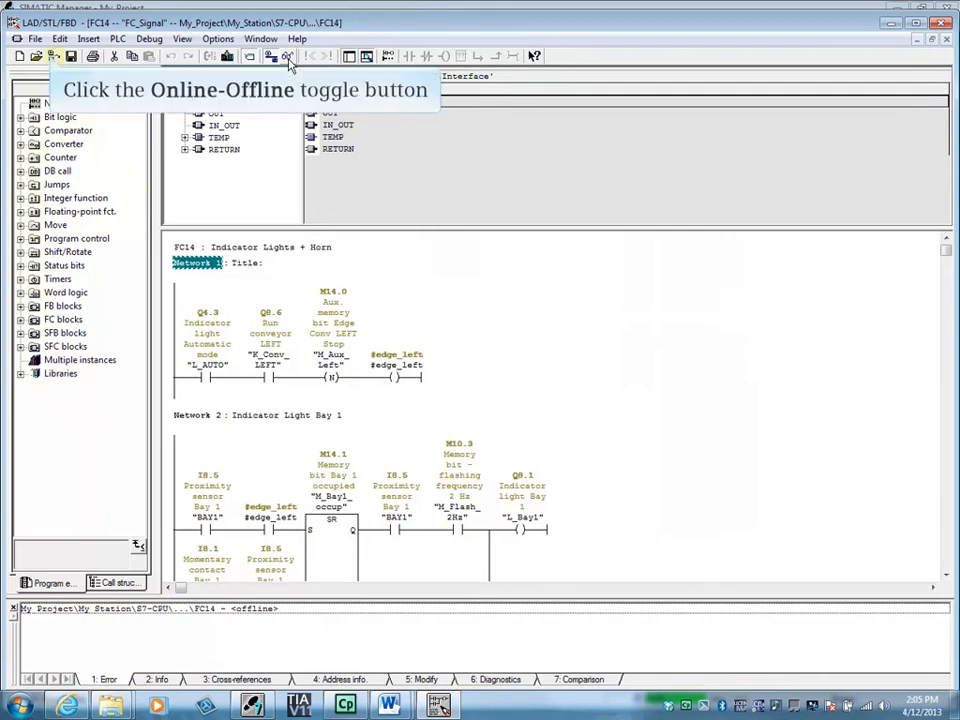
pyautogui.click(53, 57)
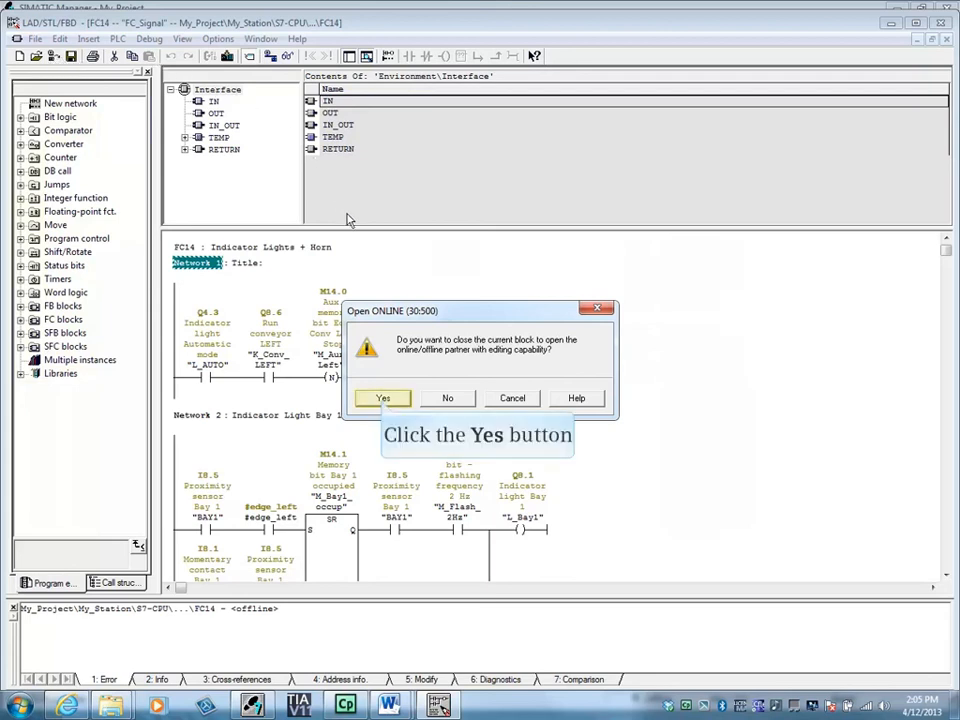
# Add a normally open contact addressed I1.0 at the start of online FC14's Network 1.
pyautogui.click(382, 397)
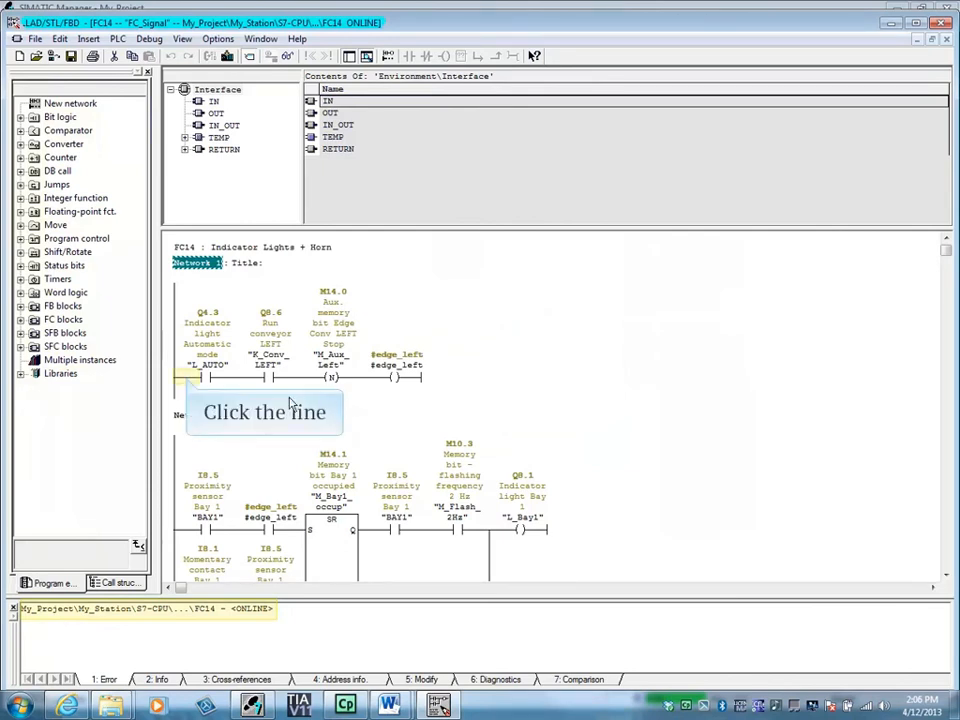
pyautogui.click(186, 380)
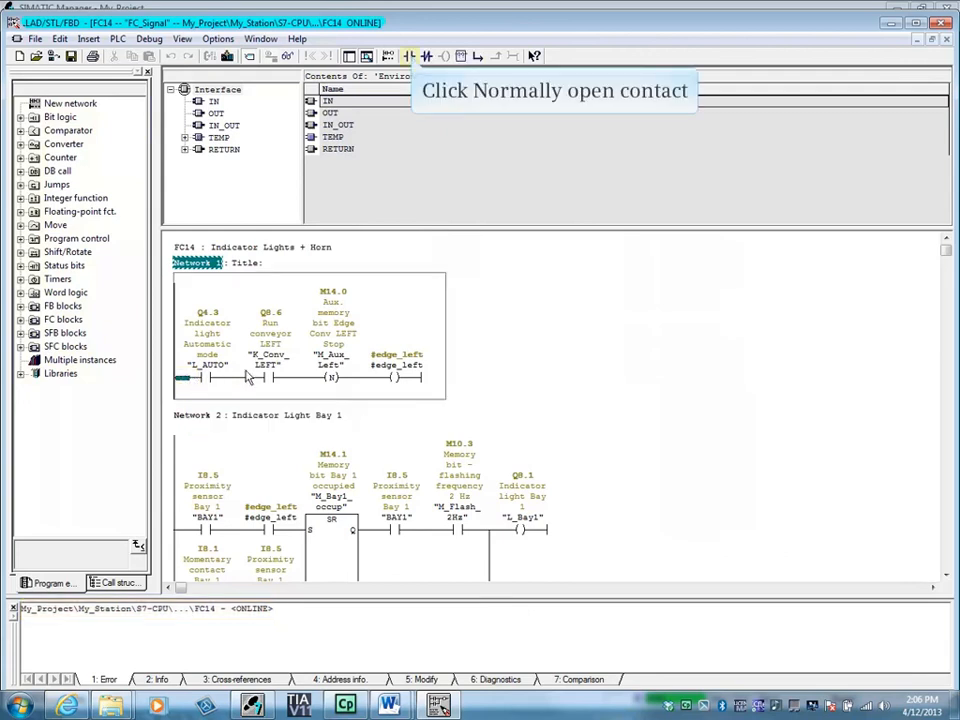
pyautogui.click(409, 56)
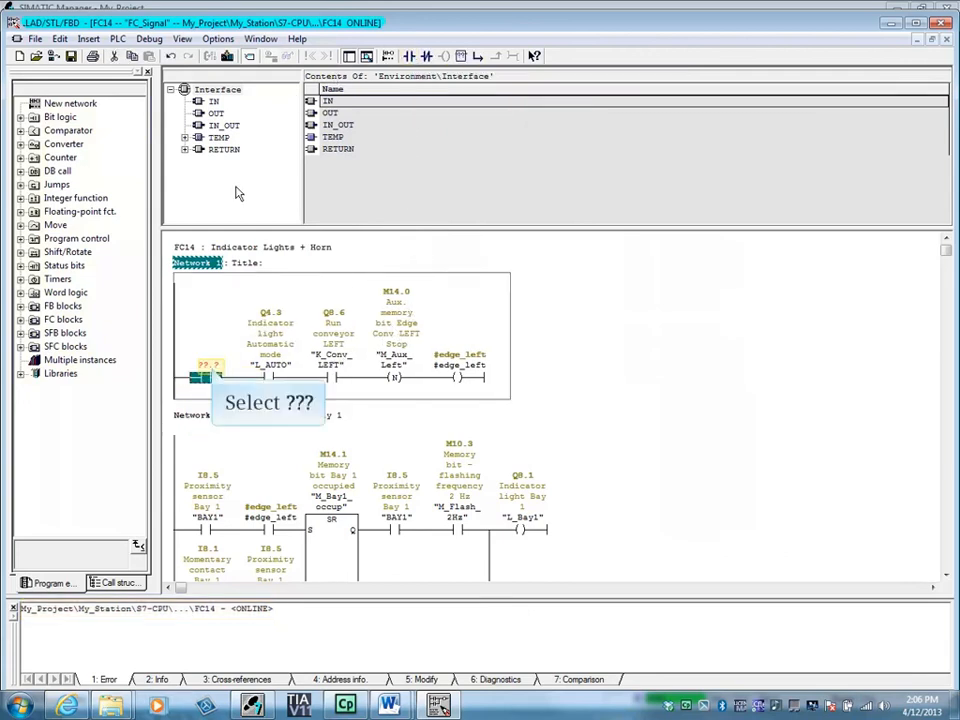
pyautogui.click(208, 369)
pyautogui.write('I1.0')
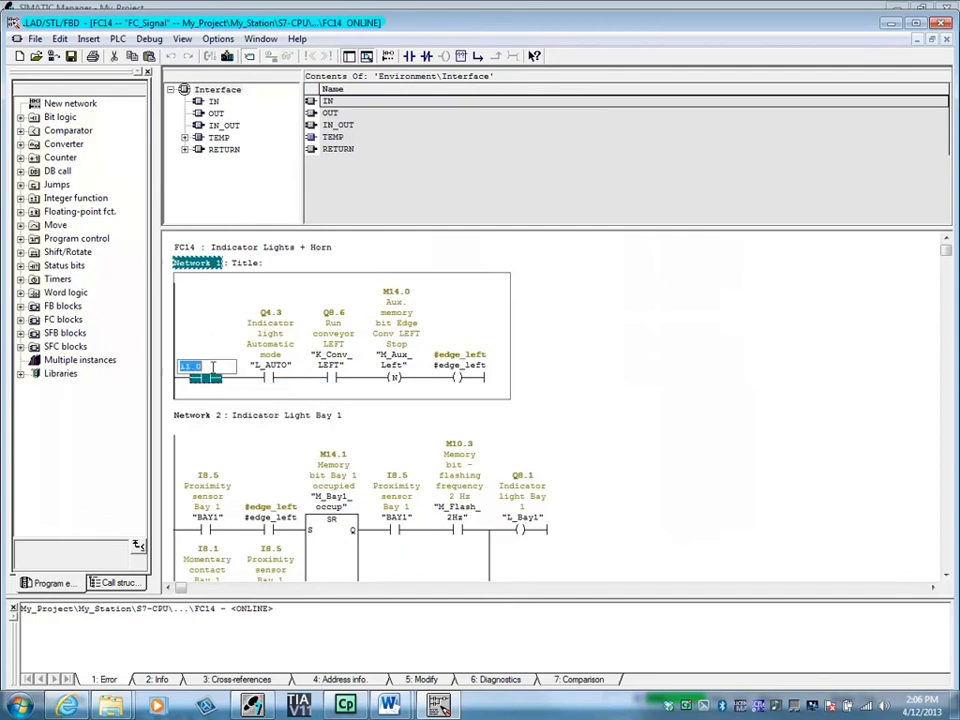
pyautogui.press('Return')
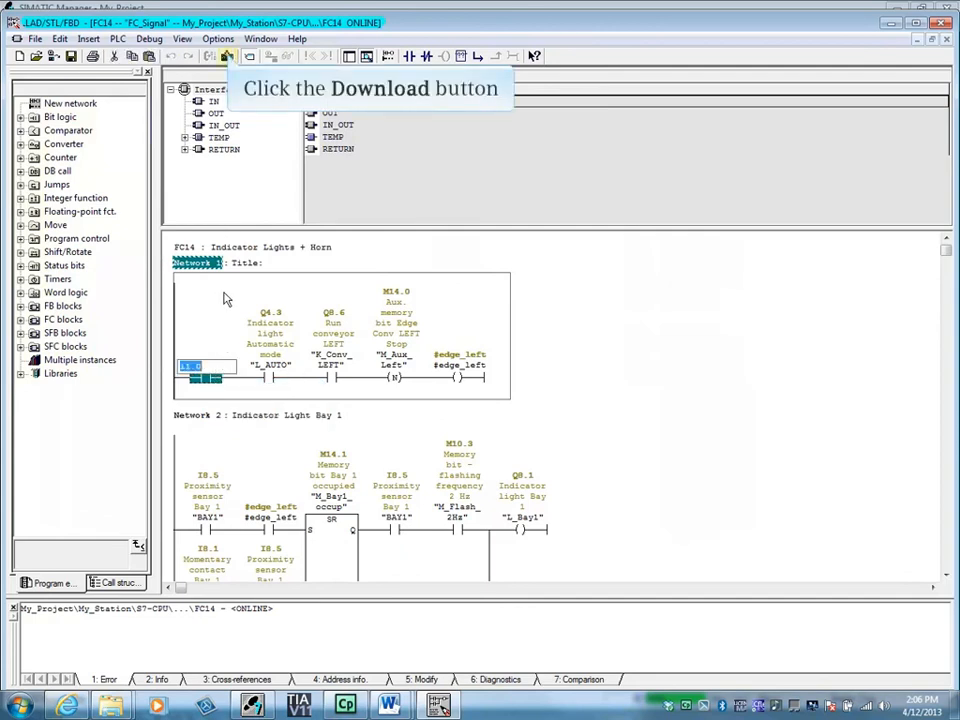
# Download FC14 to the CPU, then close and save it over the existing block.
pyautogui.click(228, 57)
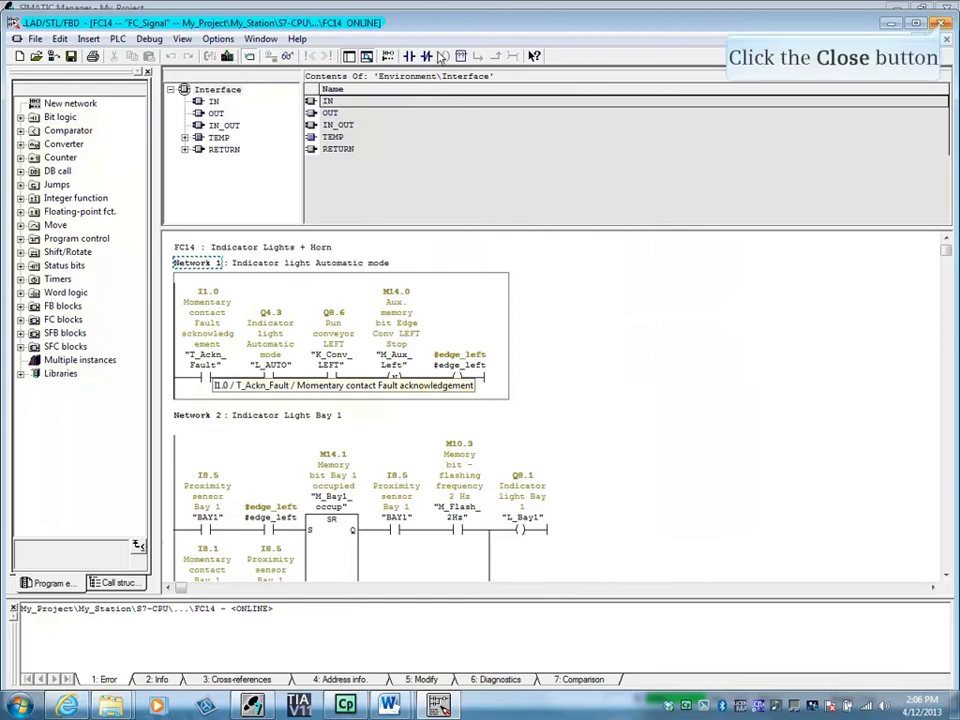
pyautogui.click(940, 22)
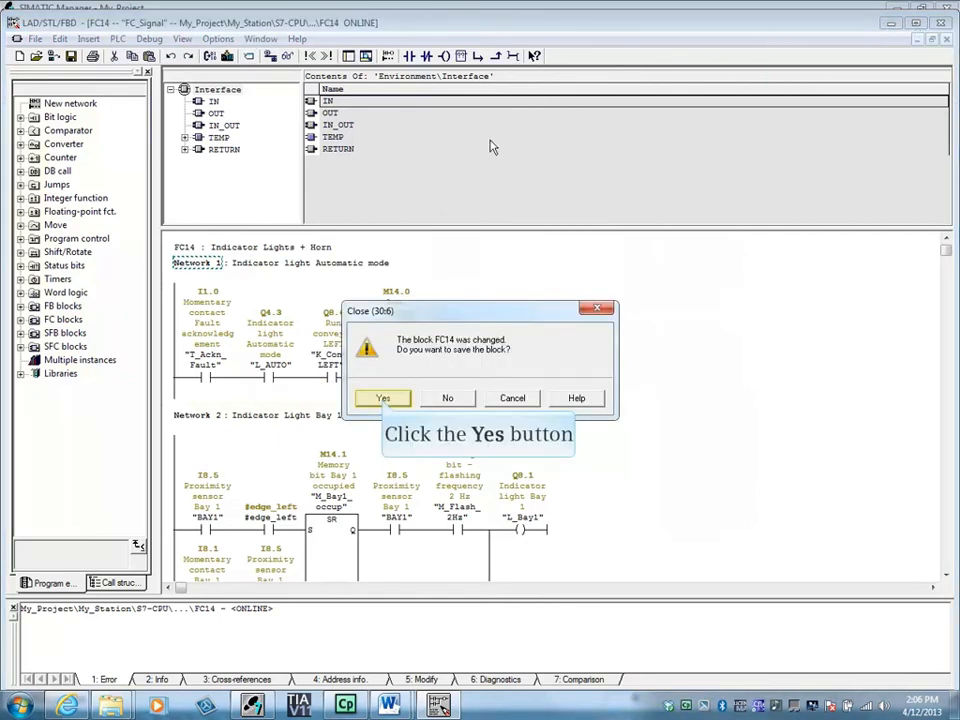
pyautogui.click(383, 399)
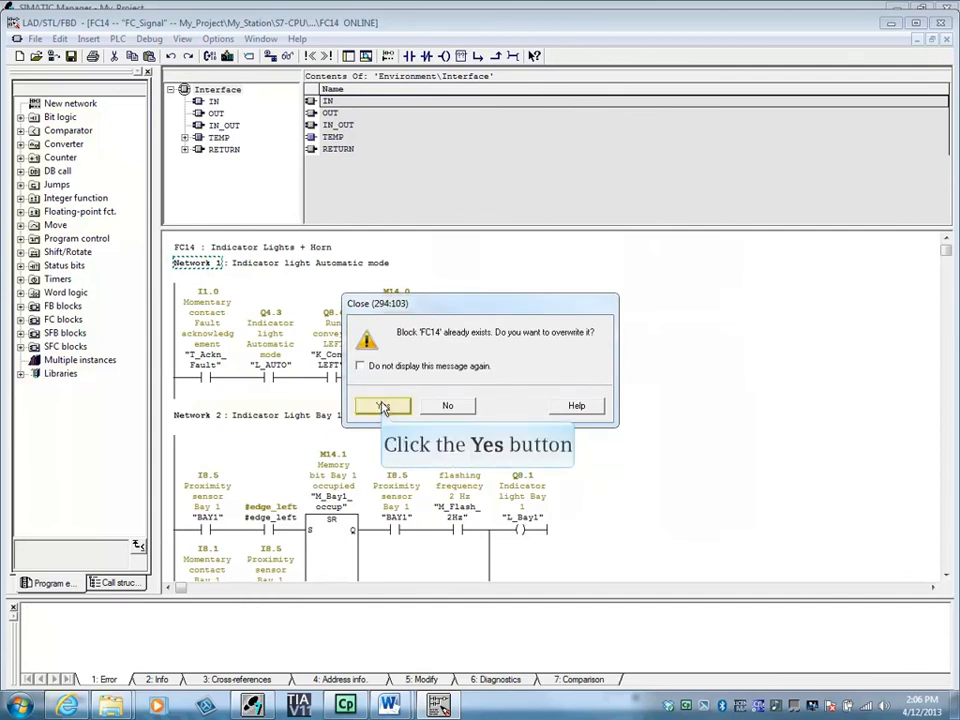
pyautogui.click(383, 405)
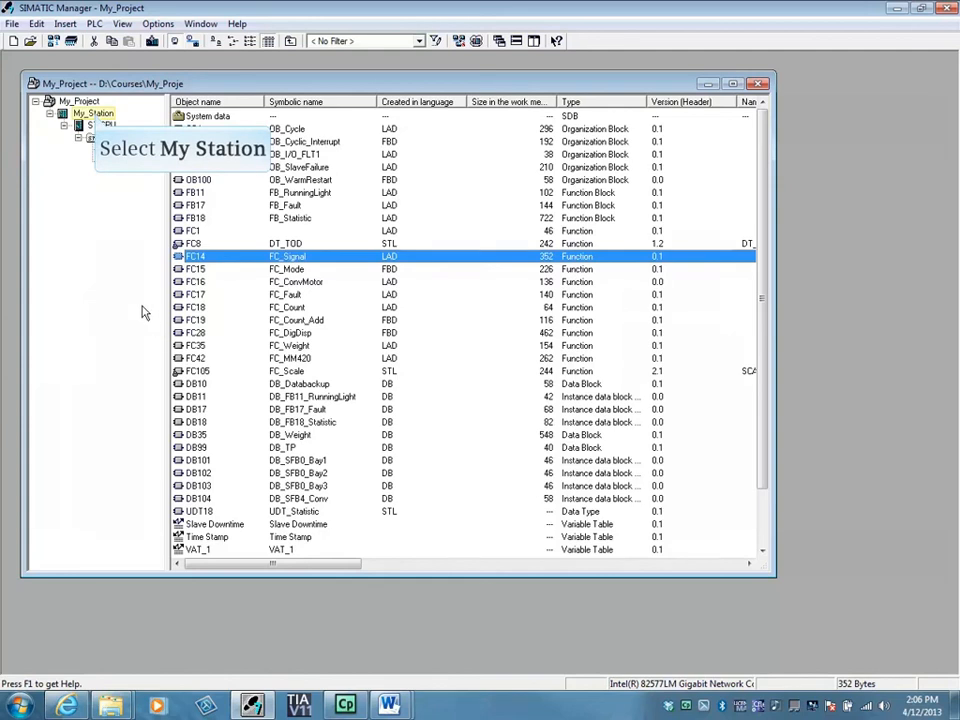
# Open My_Station's Hardware in HW Config and switch it online to view the rack diagnostics.
pyautogui.click(92, 113)
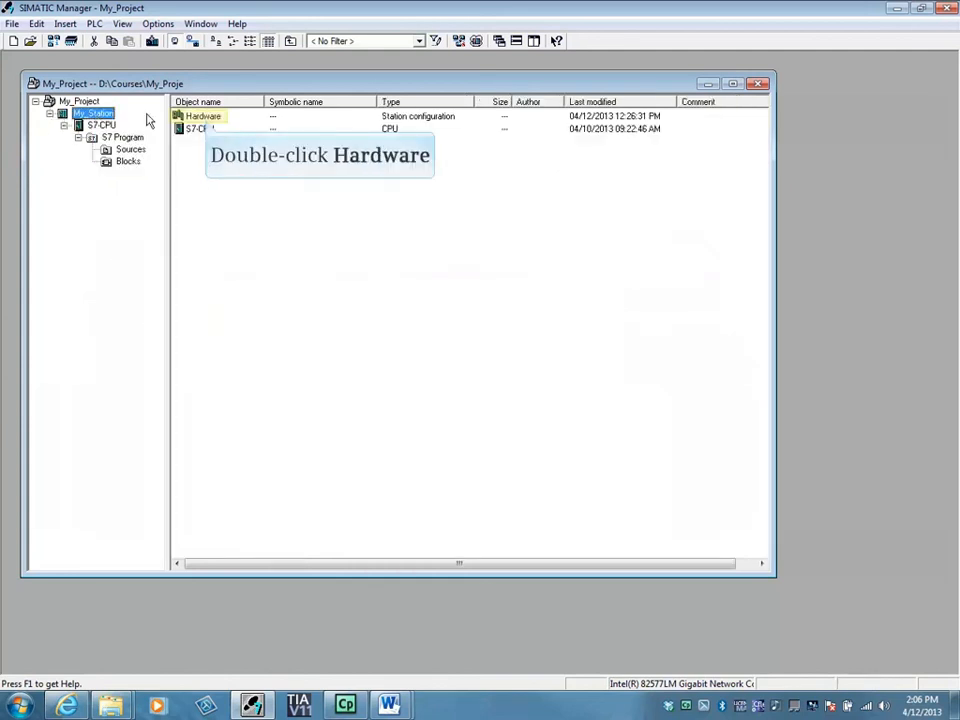
pyautogui.doubleClick(204, 117)
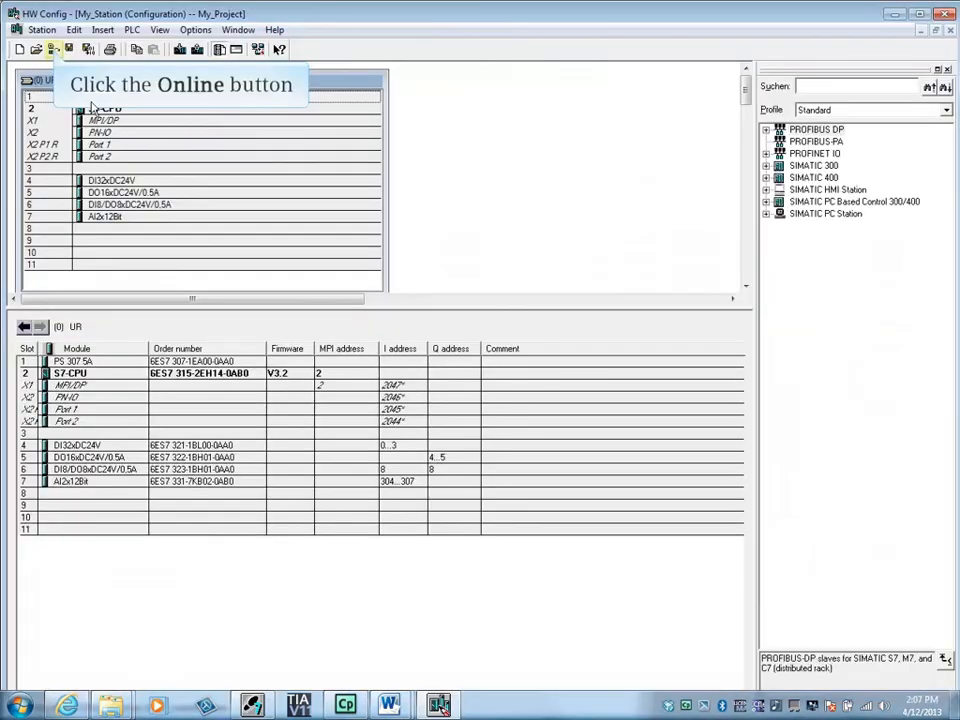
pyautogui.click(53, 48)
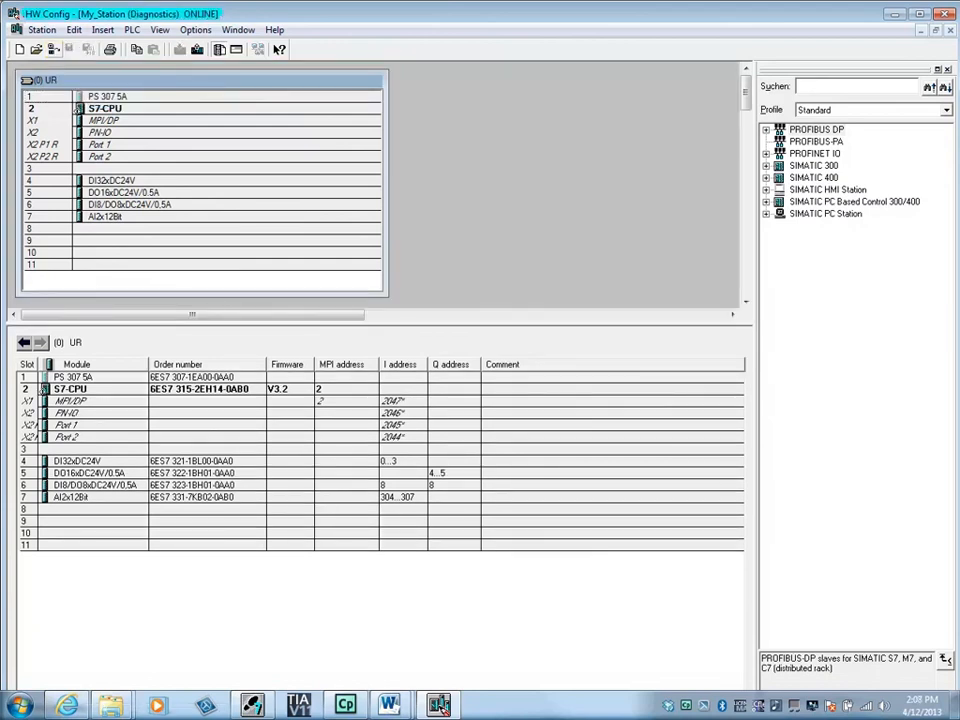